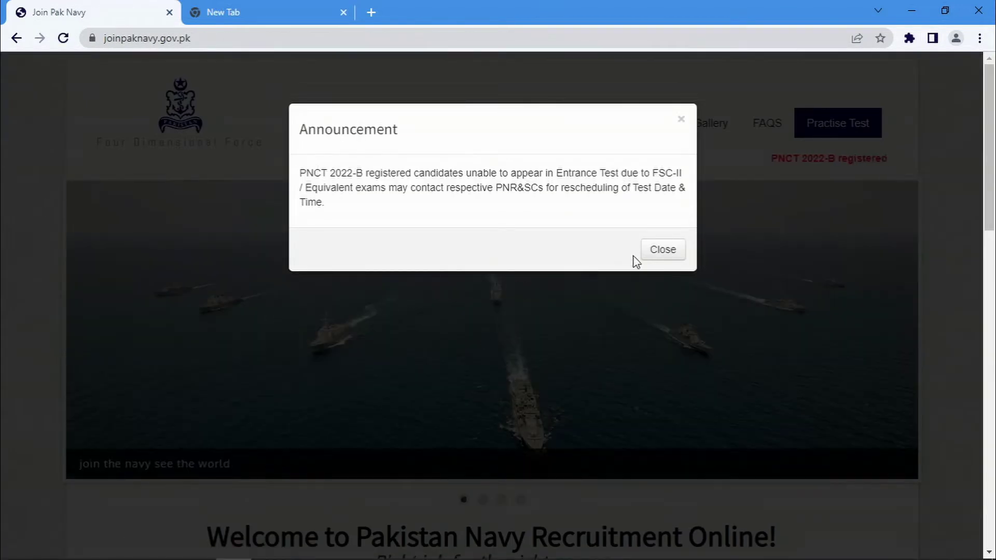
Close the announcement, view the SSC Batch 2022-B advertisement, then close its tab
click(652, 250)
scroll(455, 308, down, 7)
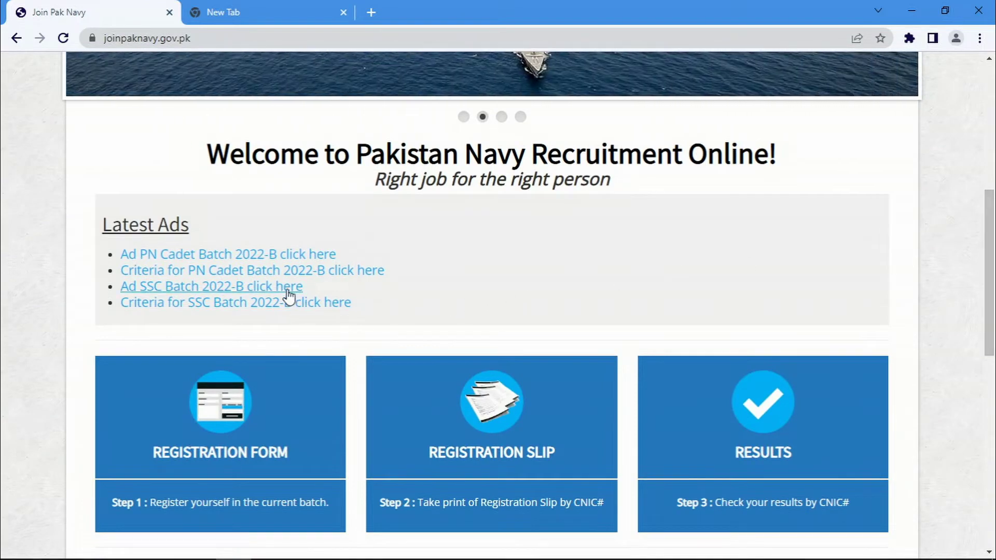
click(285, 289)
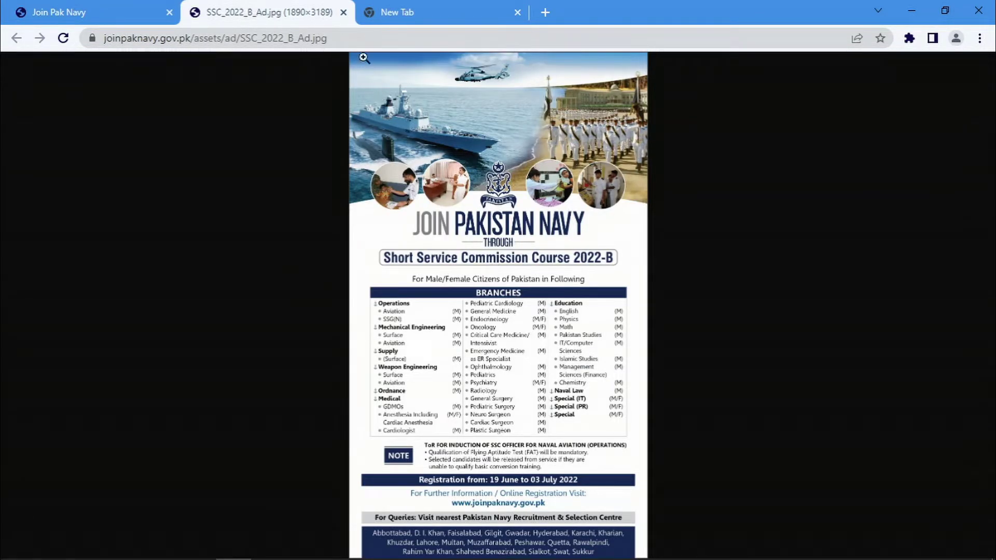
click(343, 13)
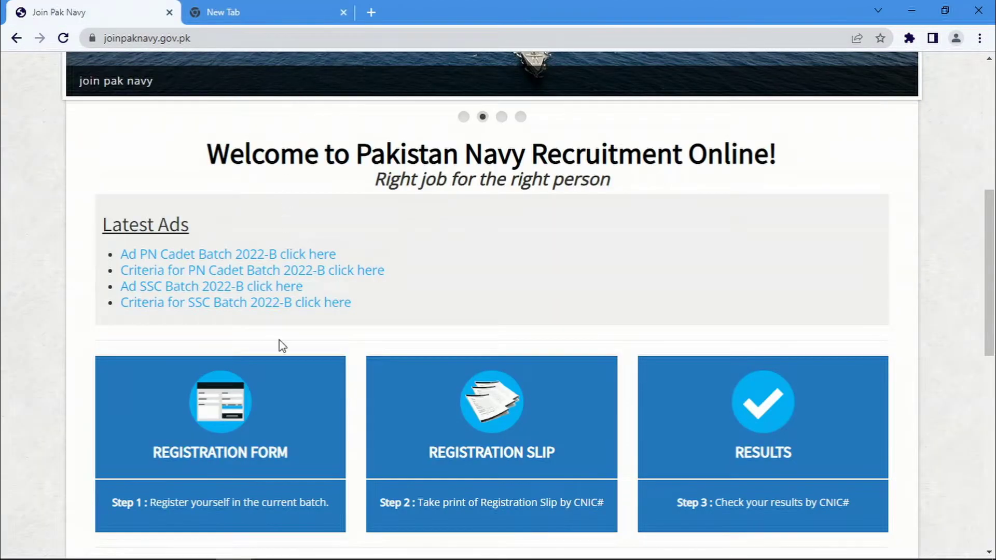
click(249, 304)
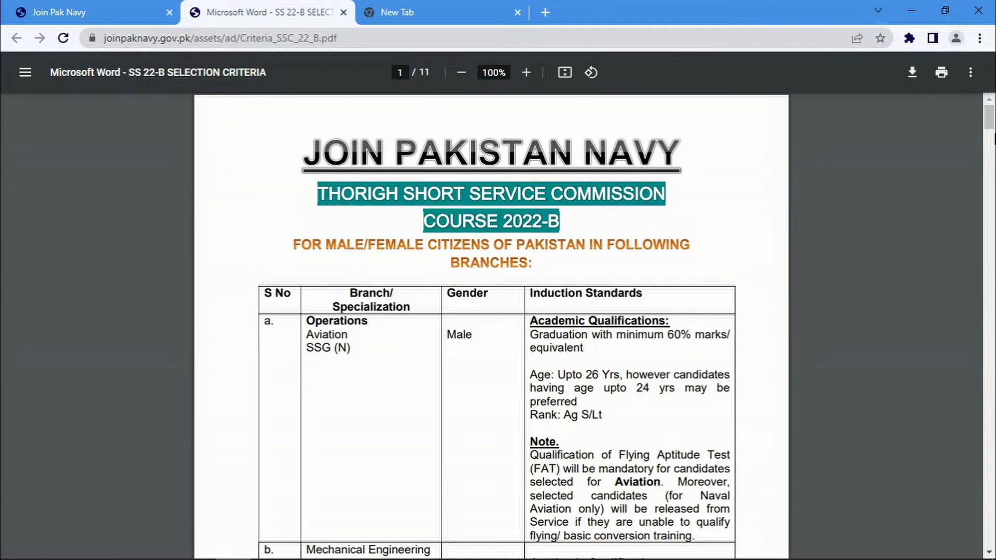
scroll(993, 137, down, 4)
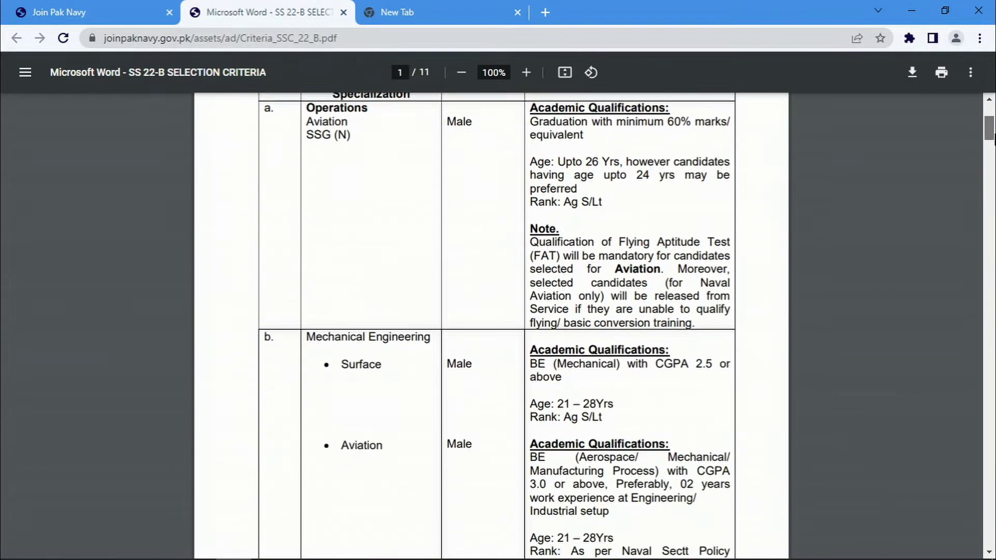
drag(993, 137, 993, 542)
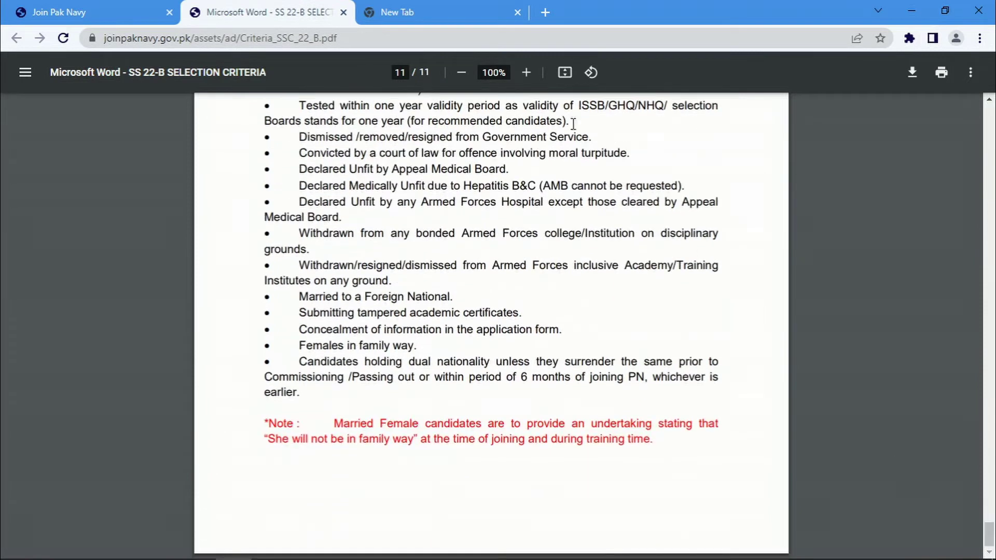
click(344, 12)
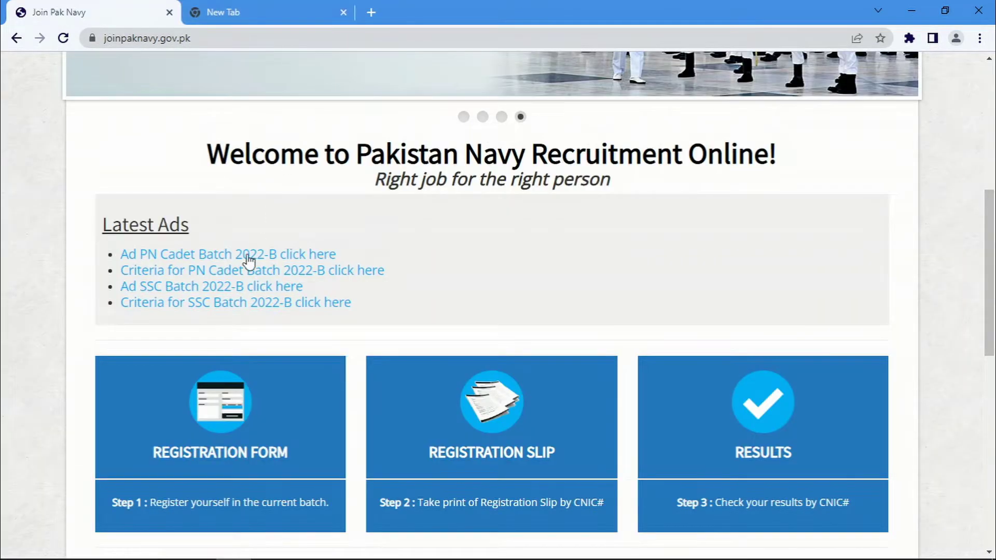
Open the registration form with branch Operation Branch SSG (N) and dismiss the eligibility banner
click(225, 412)
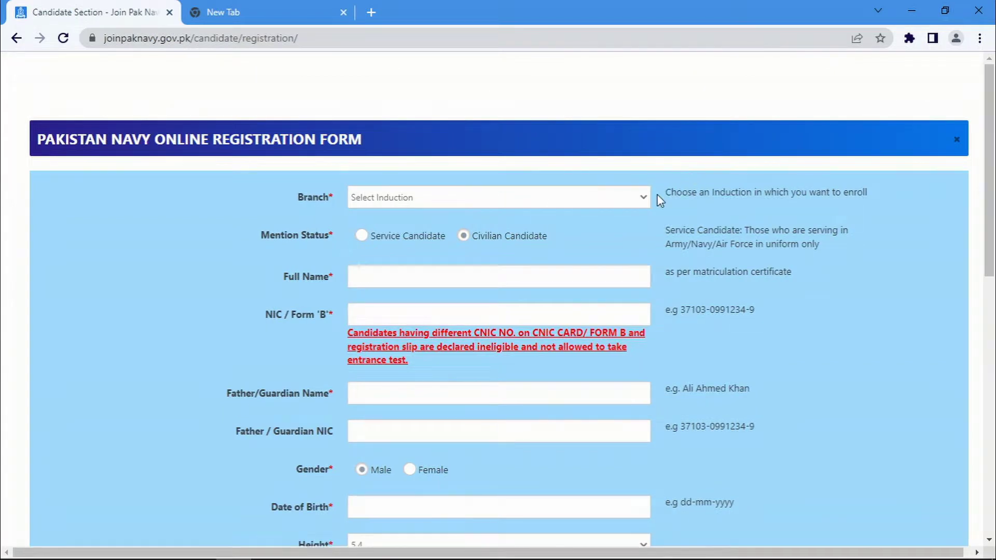
click(621, 198)
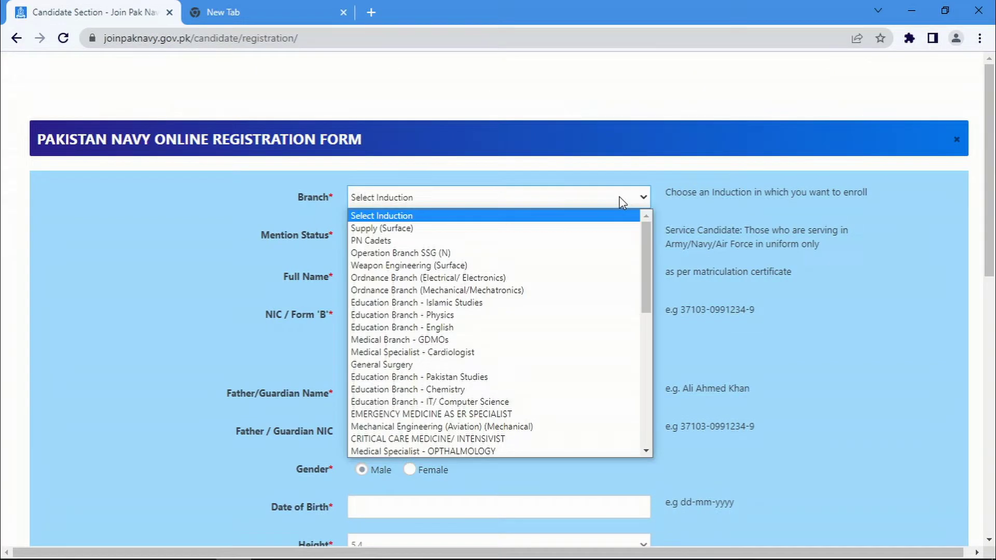
click(455, 253)
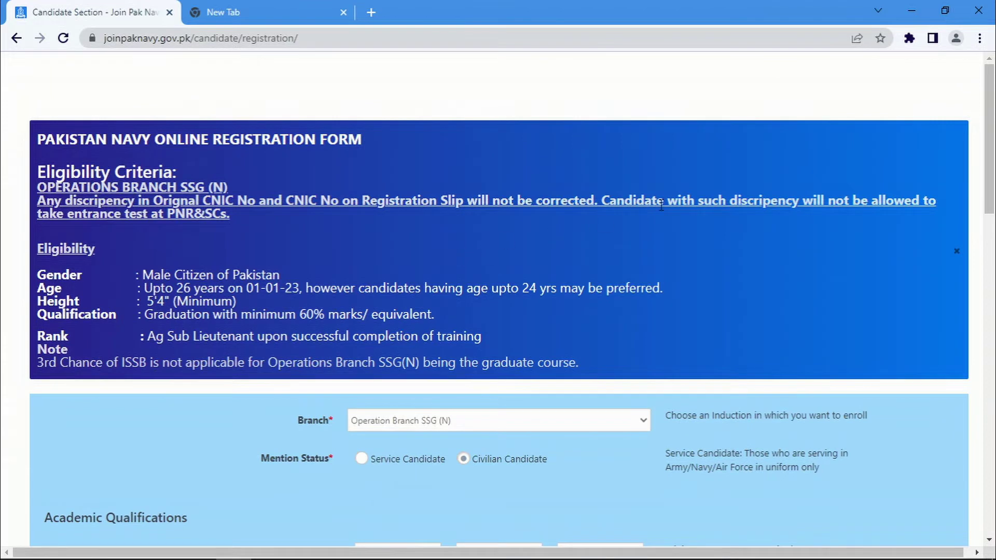
click(958, 252)
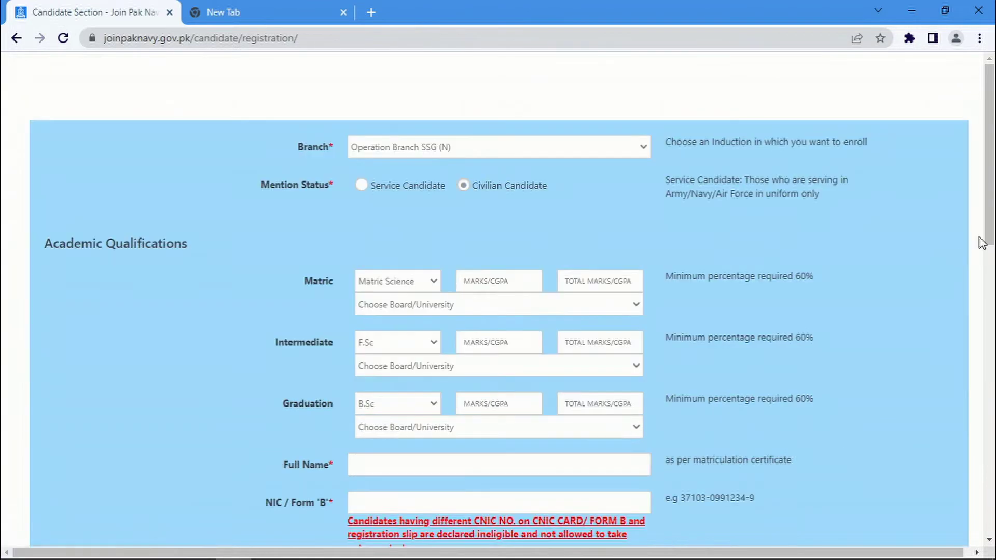
Enter Matric Science marks as 886 out of 1150 with board set to Others
click(421, 287)
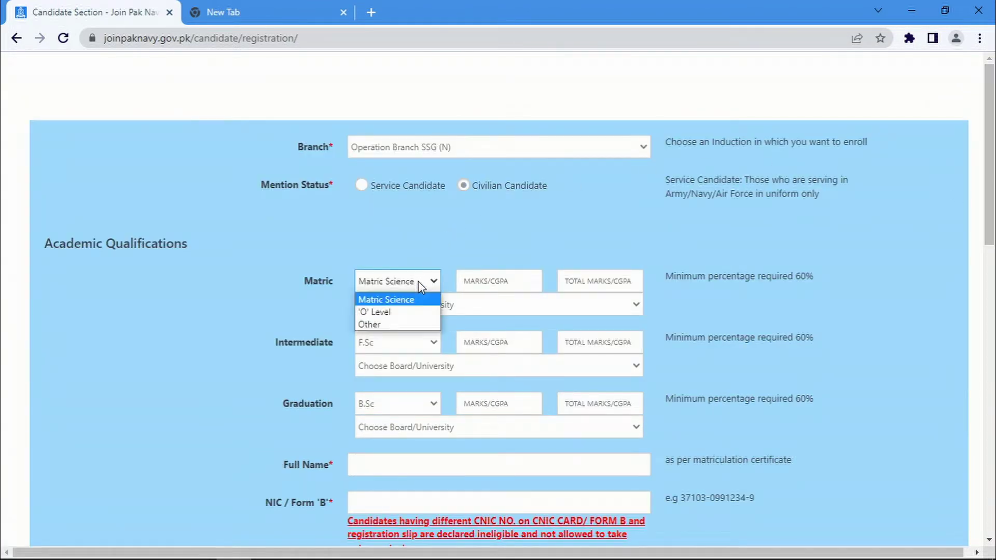
click(398, 299)
click(476, 286)
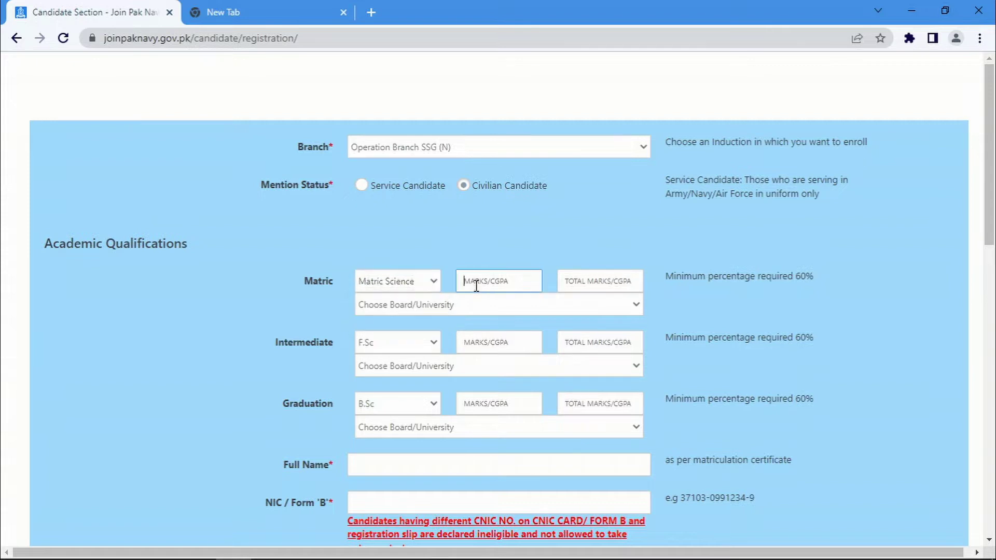
text(886)
key(Tab)
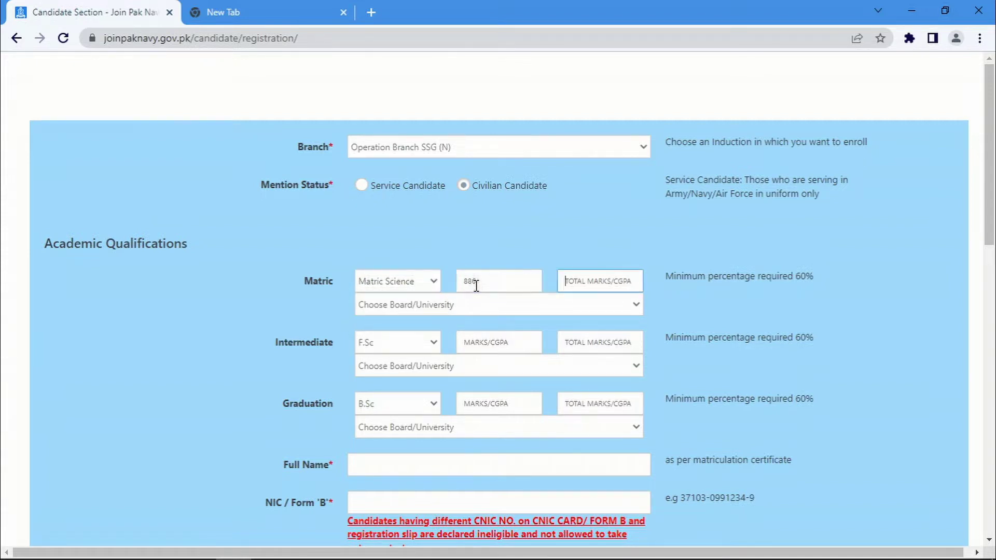
text(1150)
click(500, 307)
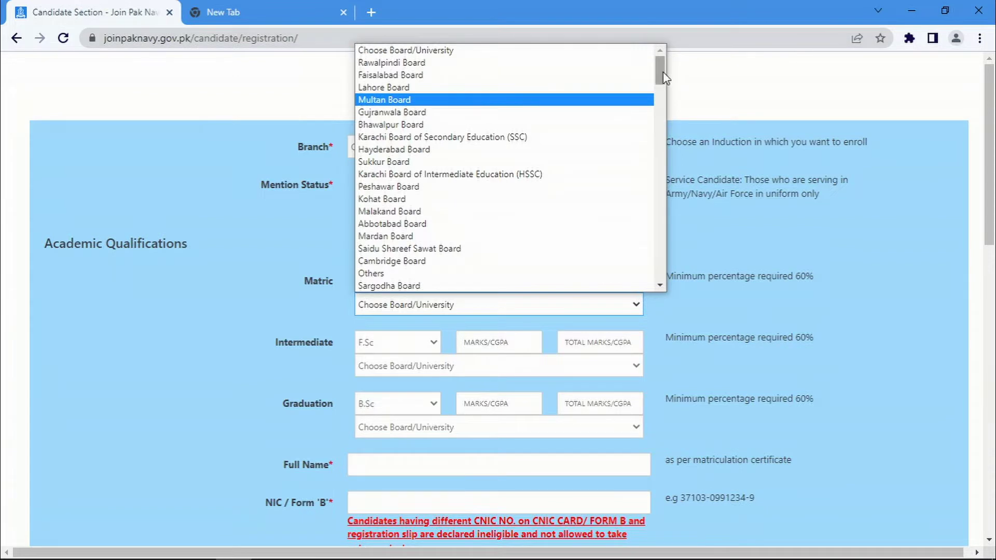
drag(660, 77, 658, 262)
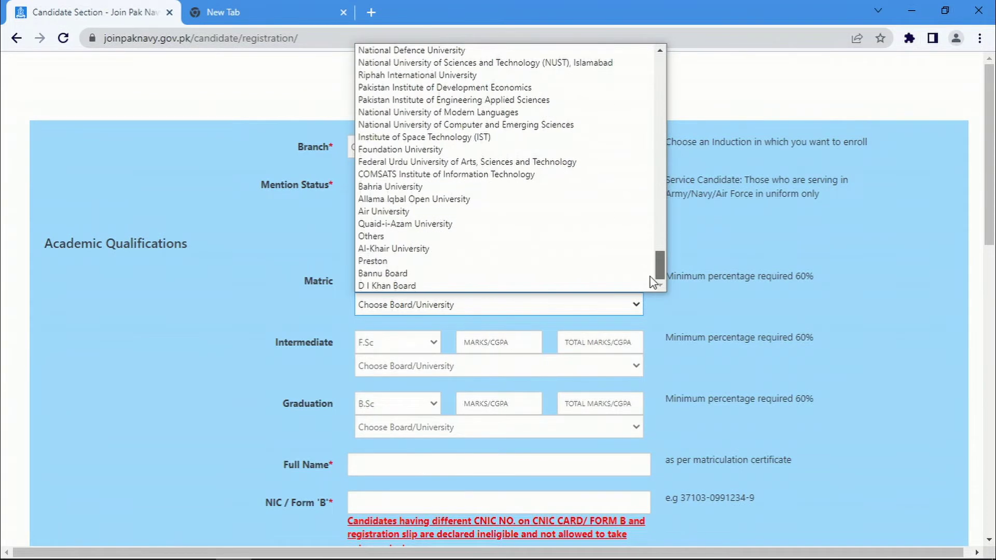
click(453, 234)
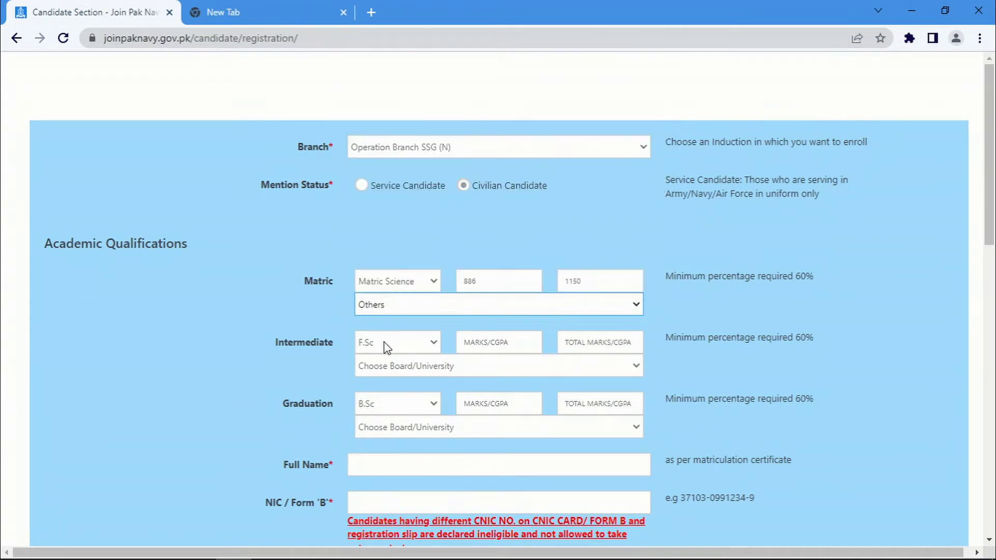
click(410, 348)
Record Intermediate as F.Sc with 2284 out of 3100 marks and board Others
click(400, 360)
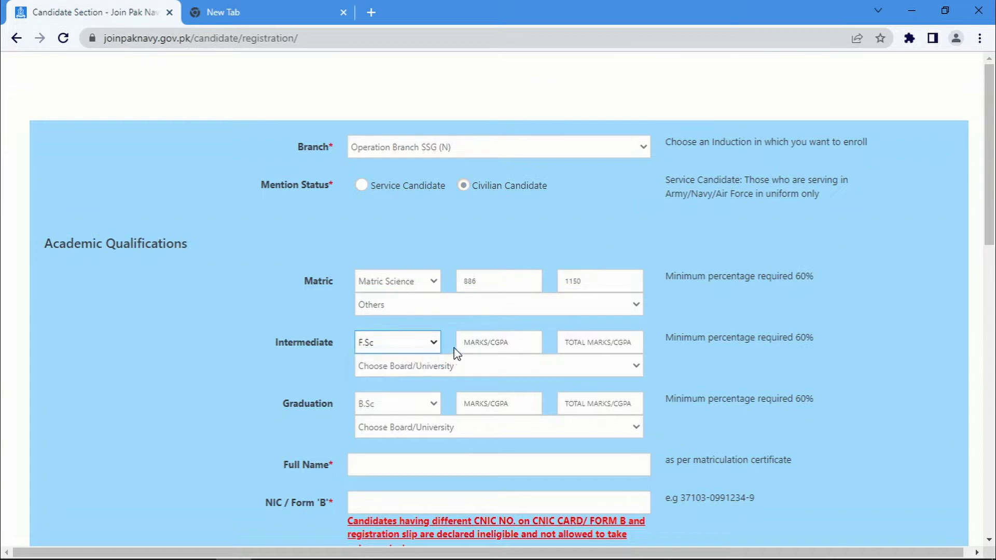
click(475, 346)
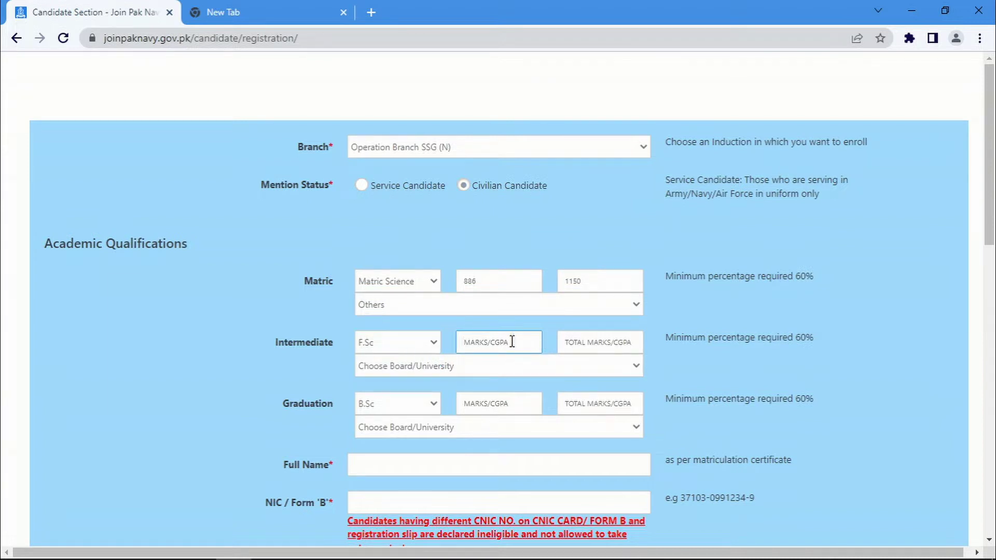
text(2284)
key(Tab)
text(31)
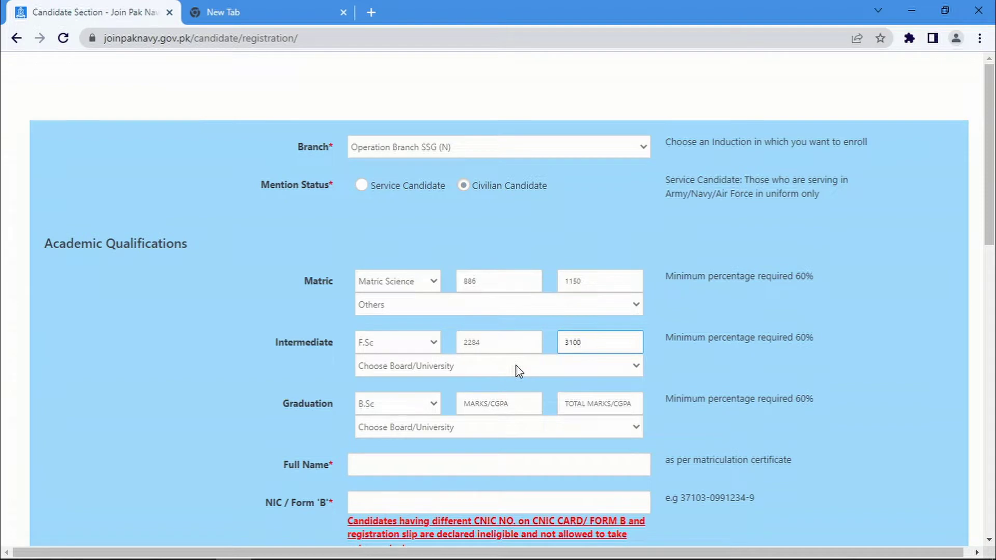
click(516, 365)
drag(659, 131, 660, 345)
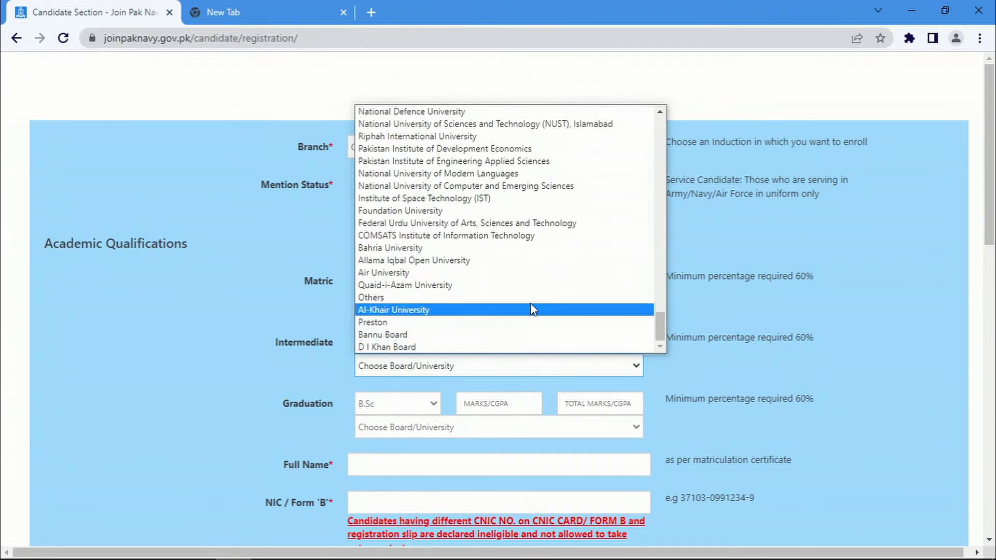
click(519, 304)
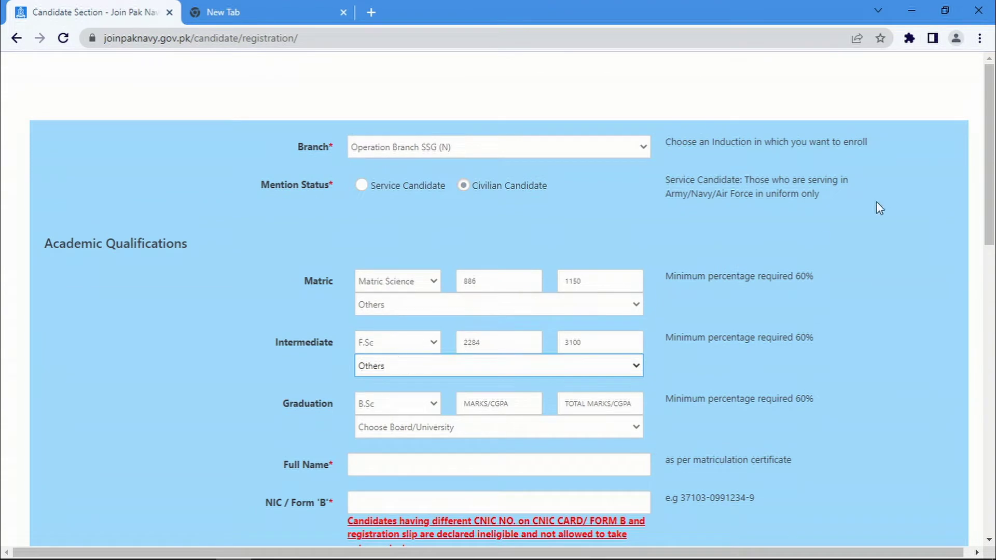
click(430, 405)
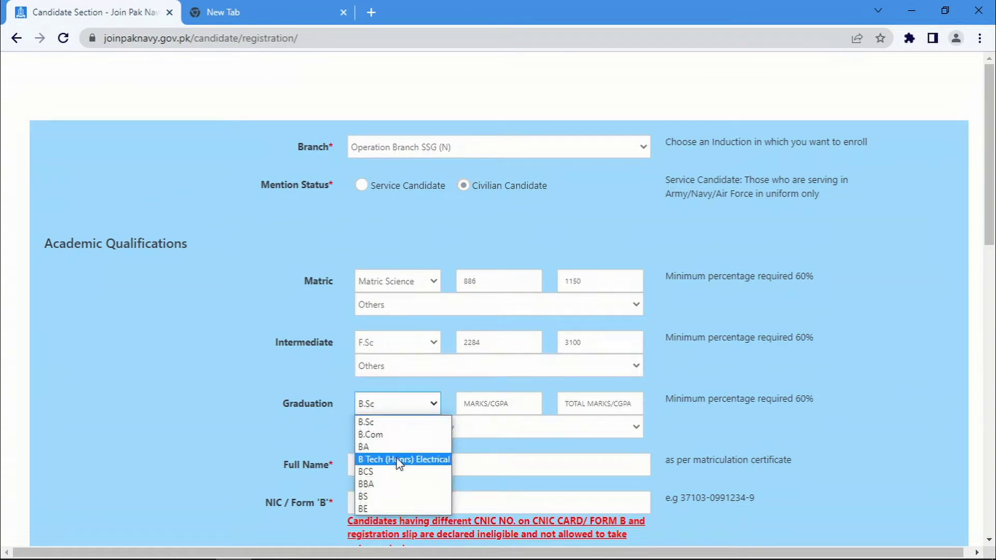
Enter graduation as BS, 2669 out of 4000, from Federal Urdu University of Arts, Sciences and Technology
click(378, 495)
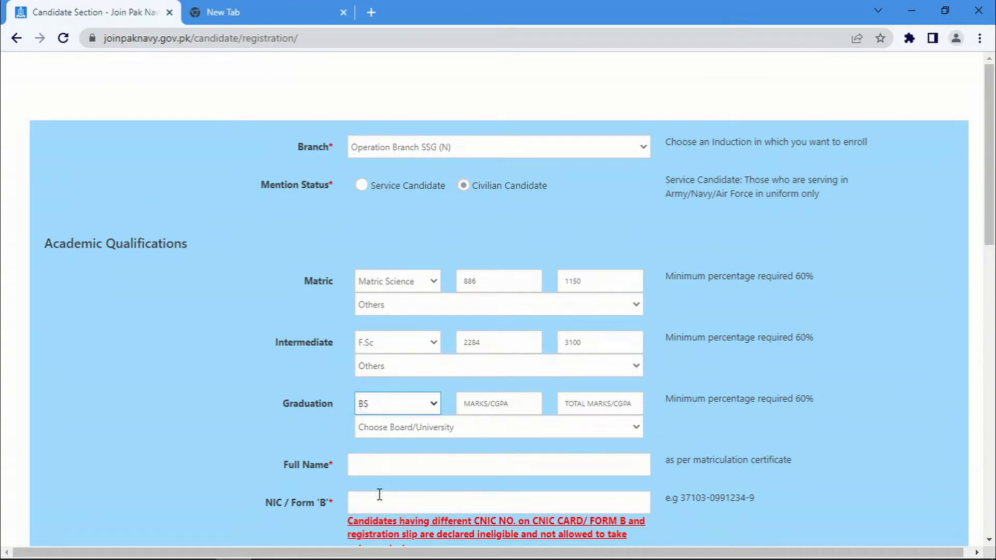
click(489, 404)
text(2669)
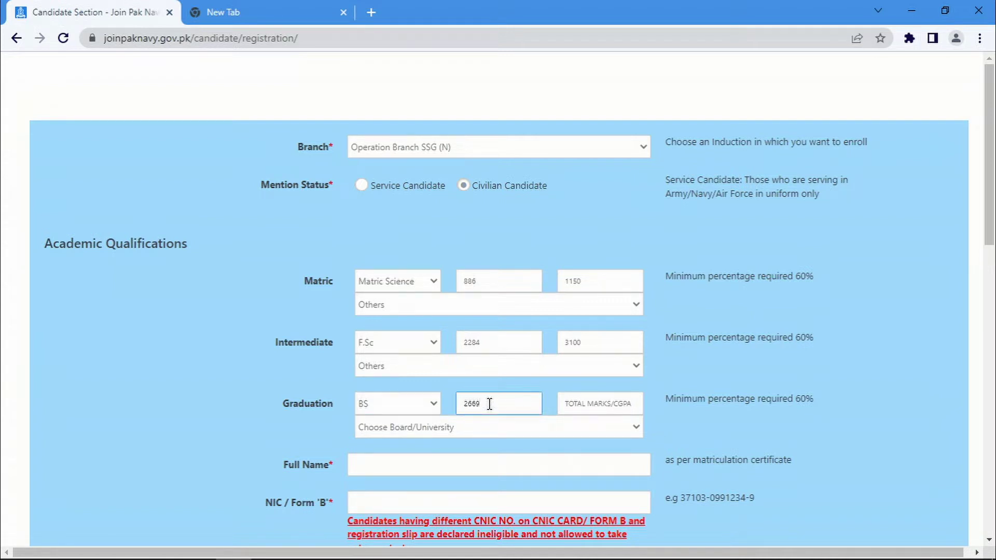
key(Tab)
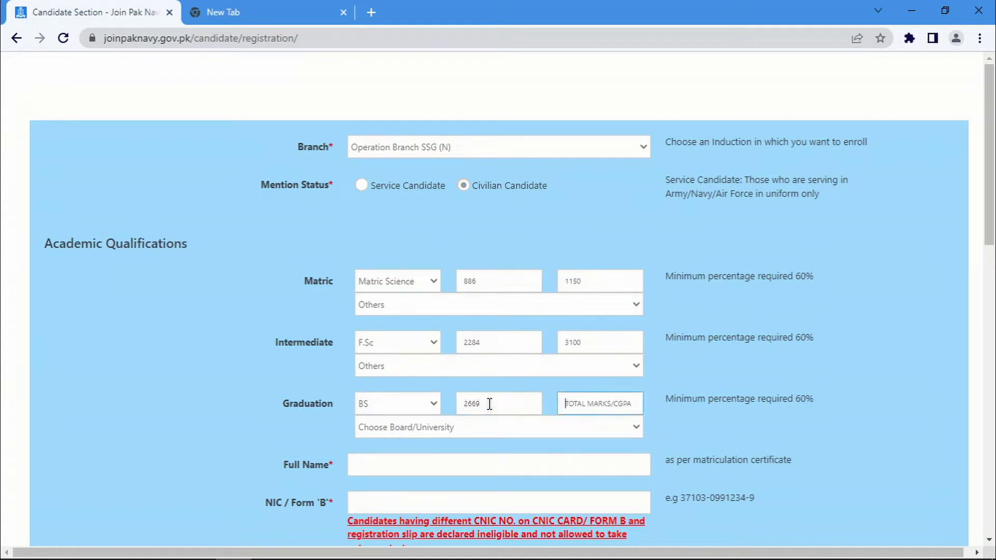
text(4000)
click(551, 430)
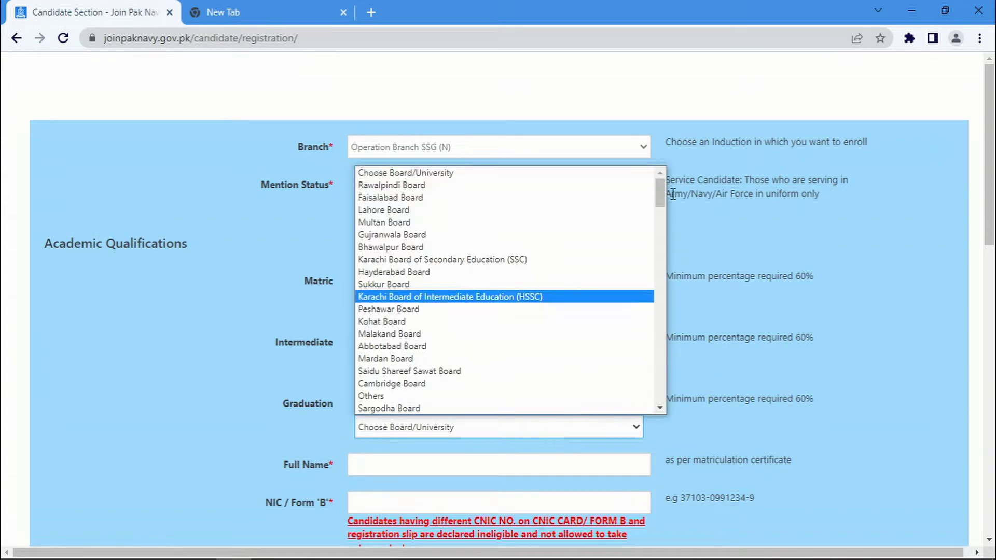
drag(663, 194, 659, 397)
click(563, 334)
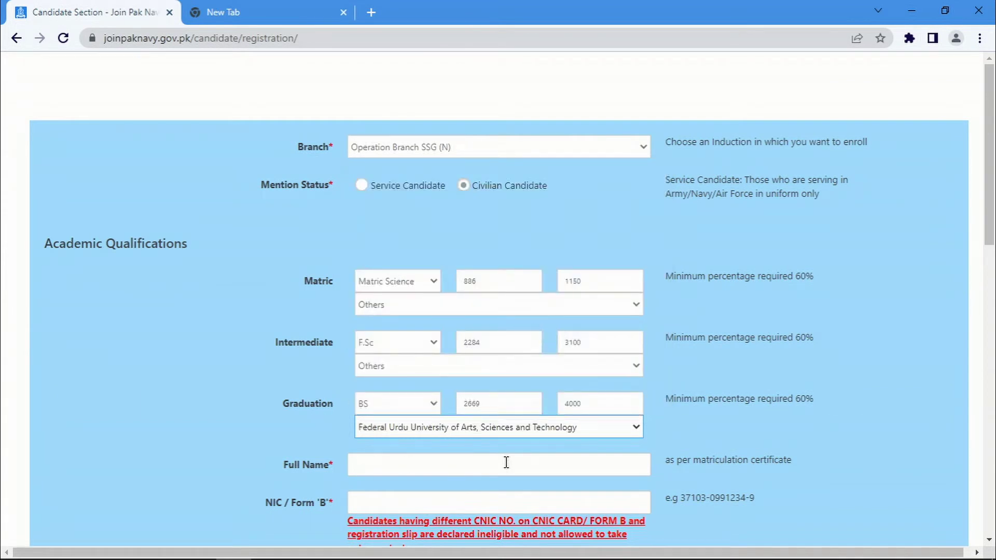
drag(992, 249, 992, 371)
Enter the candidate's full name and CNIC number
click(382, 96)
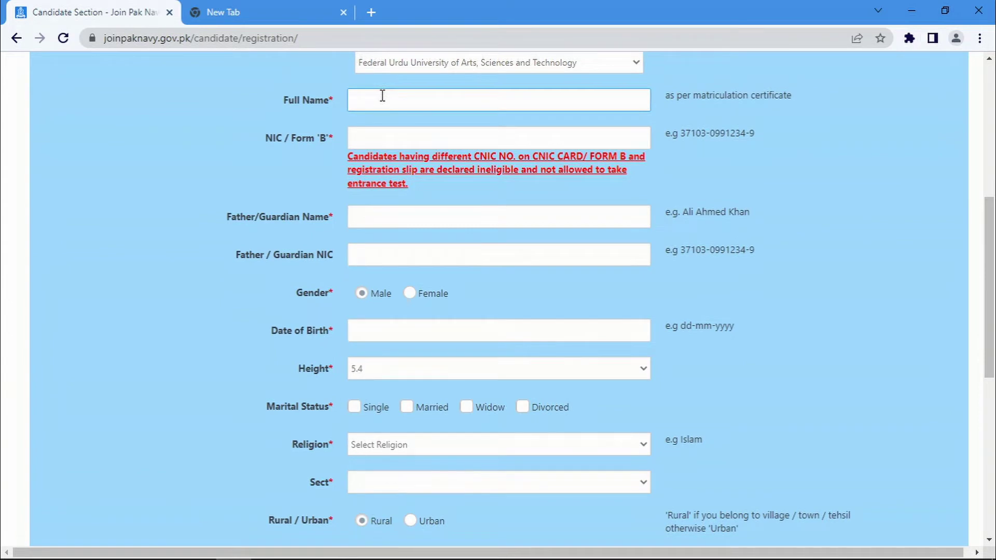
key(Tab)
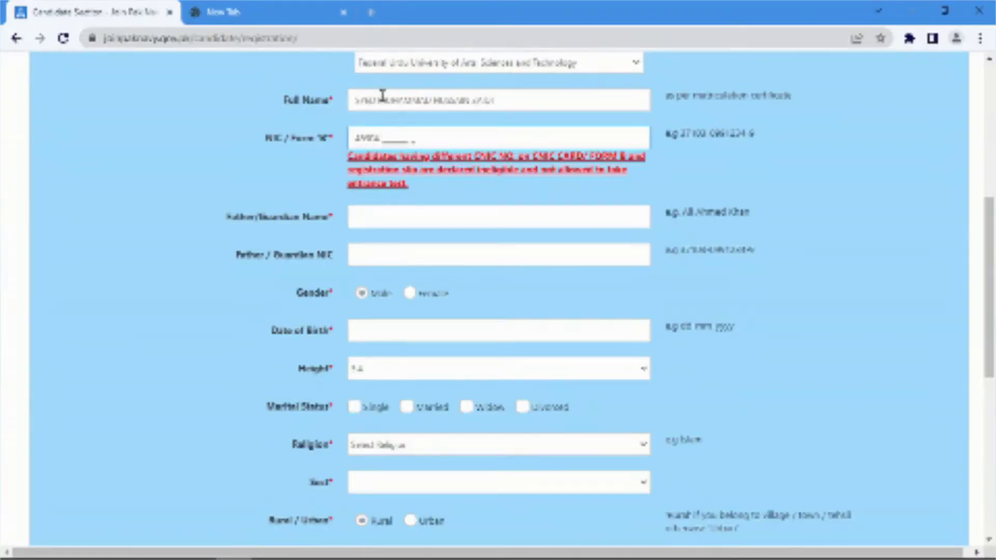
Enter the father's name and the father's CNIC number
click(376, 218)
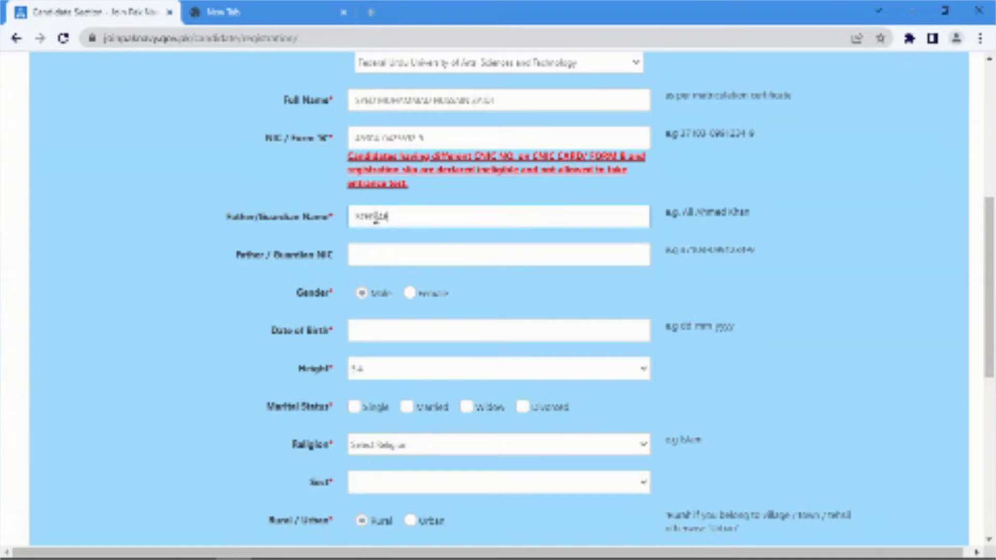
key(Tab)
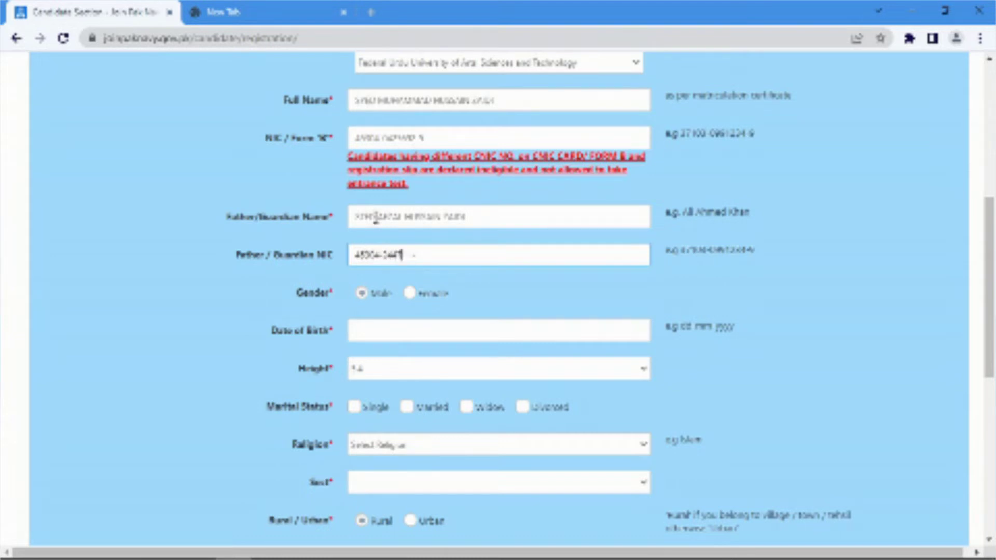
Keep gender Male, enter the candidate's date of birth, and choose a height
click(363, 294)
click(357, 329)
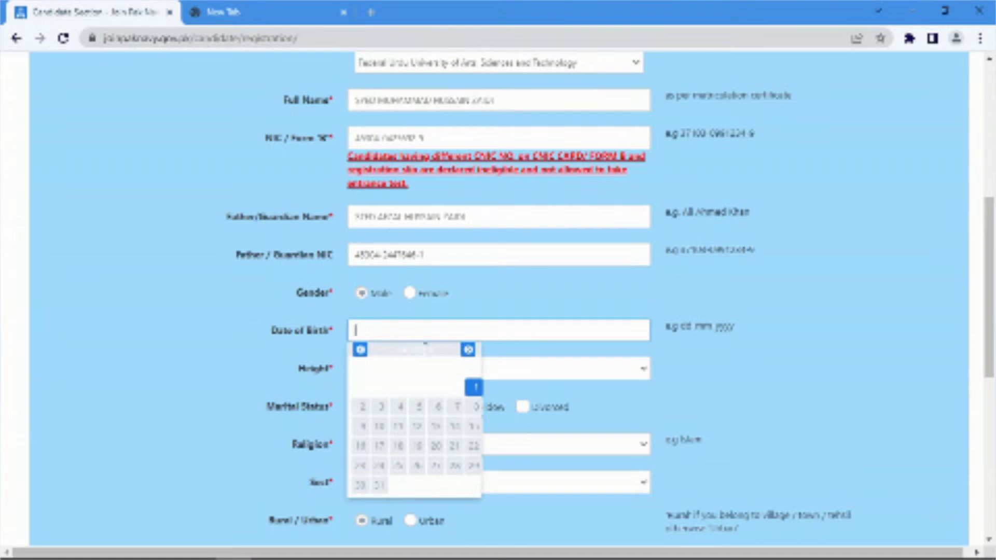
click(468, 351)
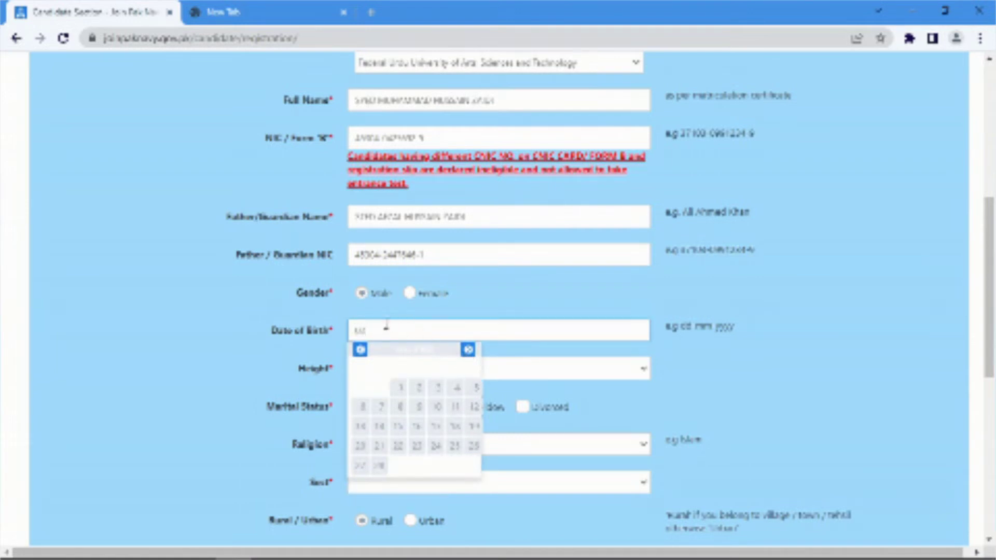
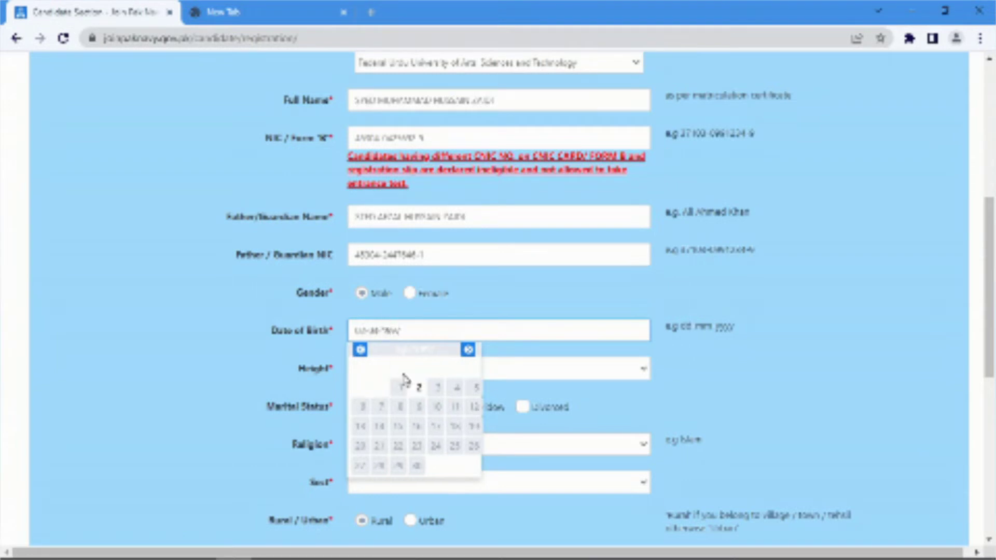
click(366, 332)
key(BackSpace)
text(4)
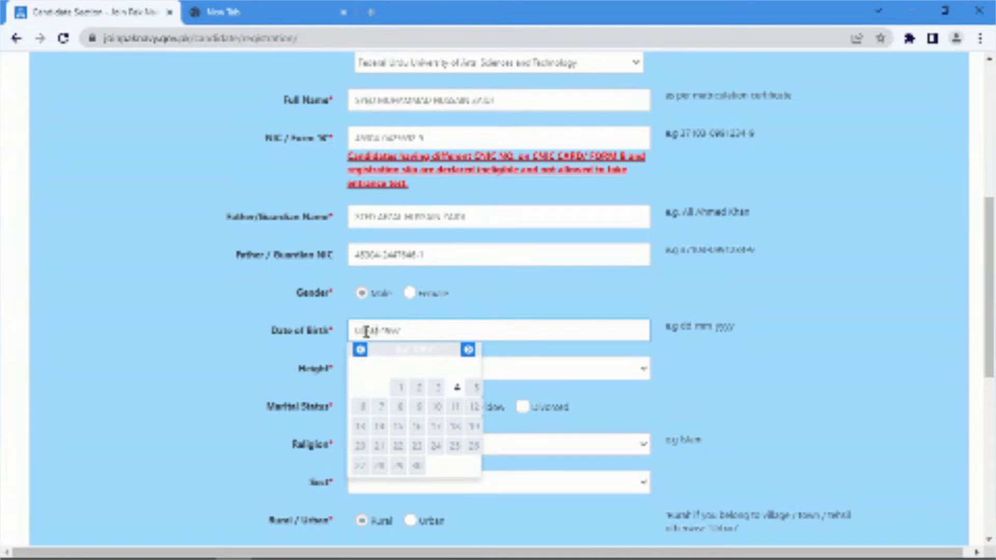
click(394, 407)
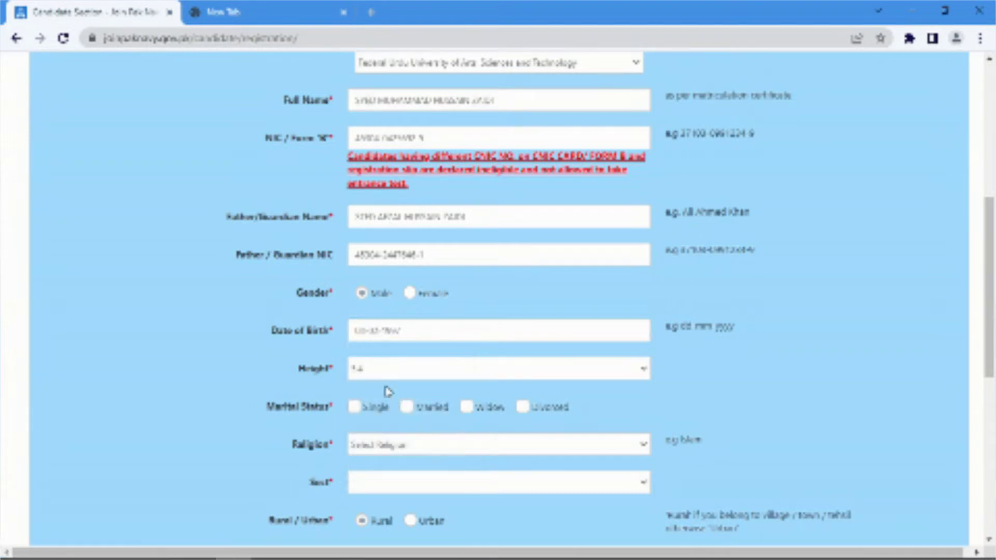
click(378, 371)
click(363, 234)
Set marital status to Single, religion to Islam, and sect to Shia
click(354, 407)
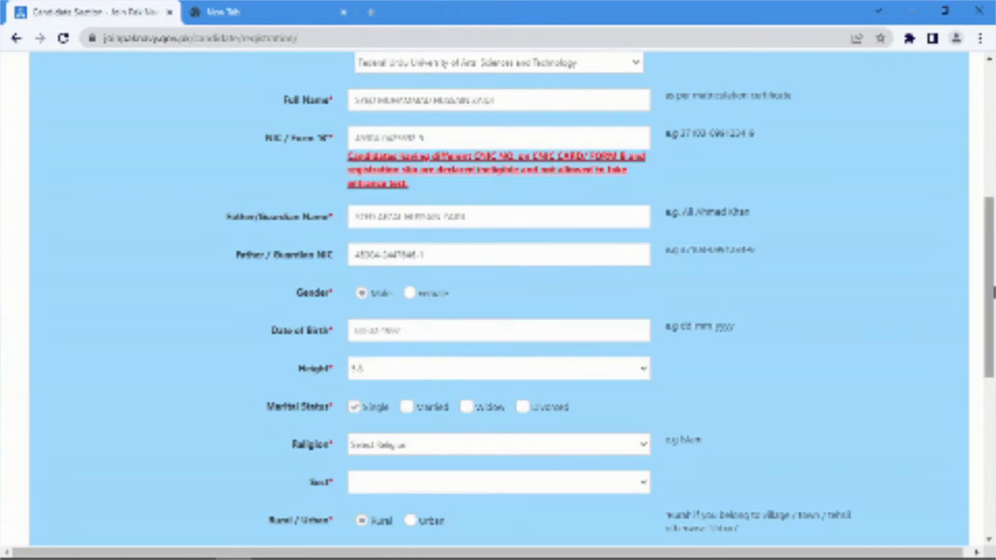
drag(993, 294, 993, 396)
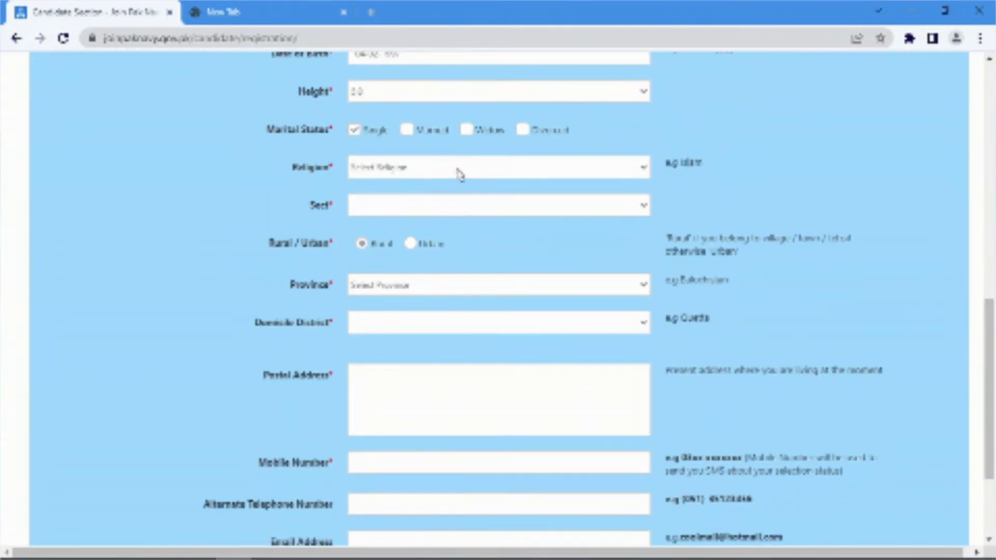
click(459, 175)
click(424, 200)
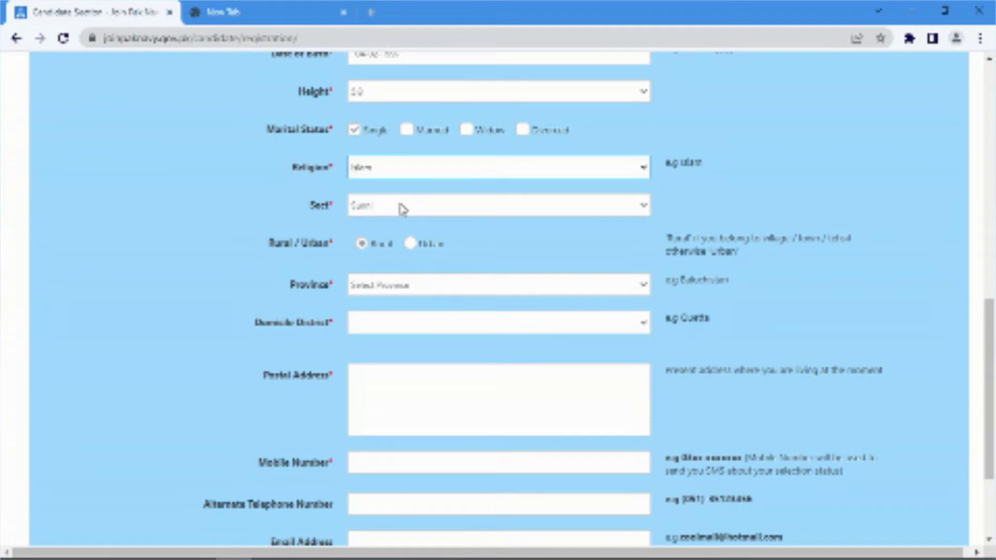
click(403, 209)
click(377, 235)
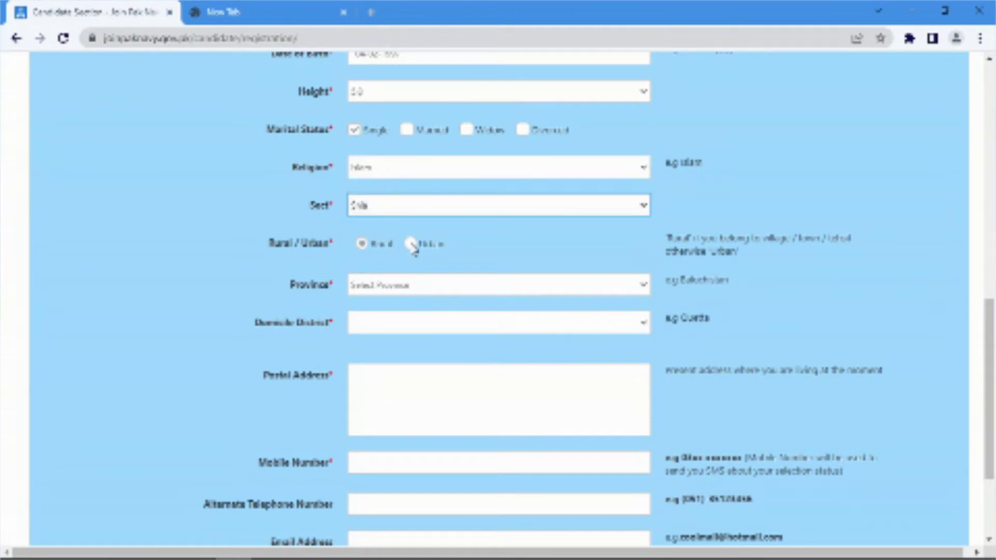
Set province to Sindh and choose the domicile district
click(369, 285)
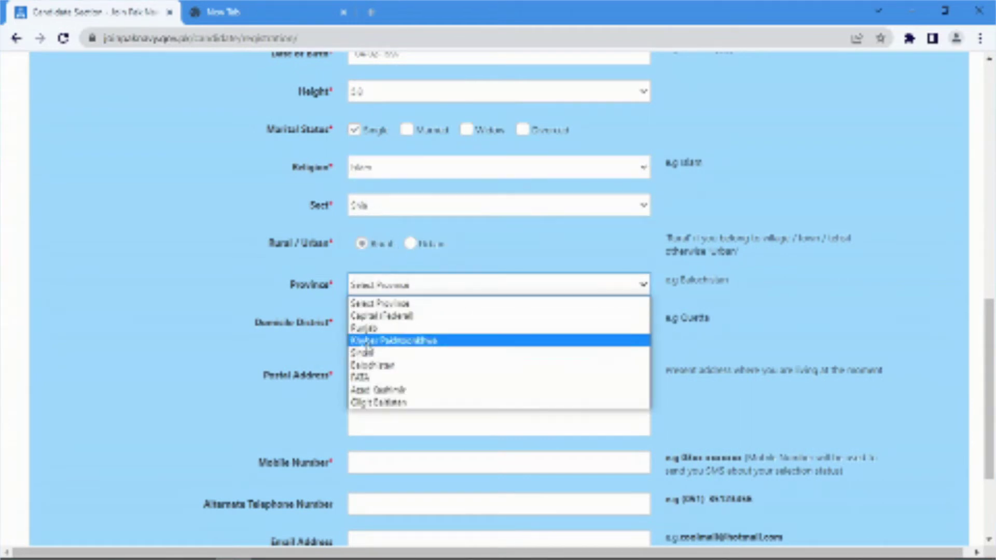
click(366, 353)
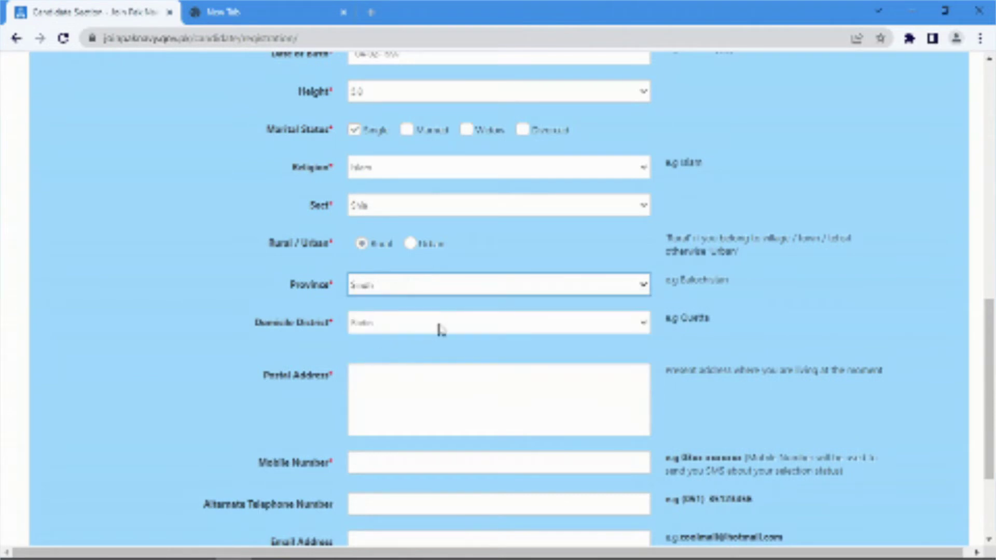
click(441, 327)
click(397, 180)
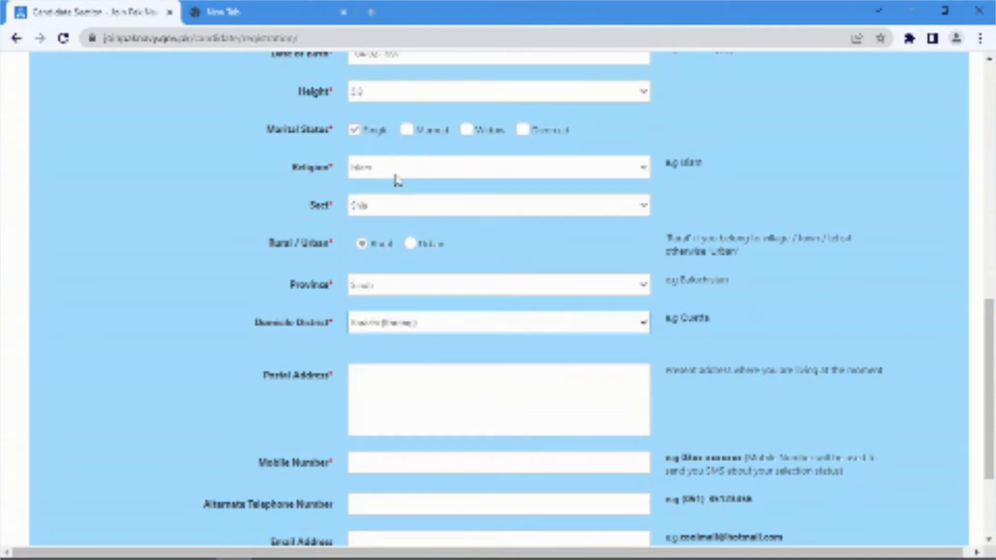
click(409, 324)
click(375, 170)
click(356, 394)
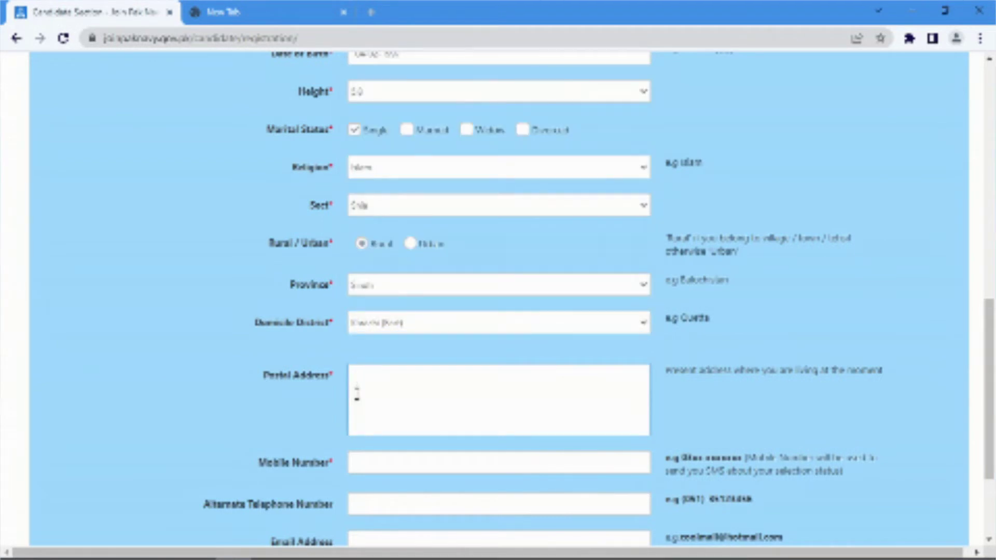
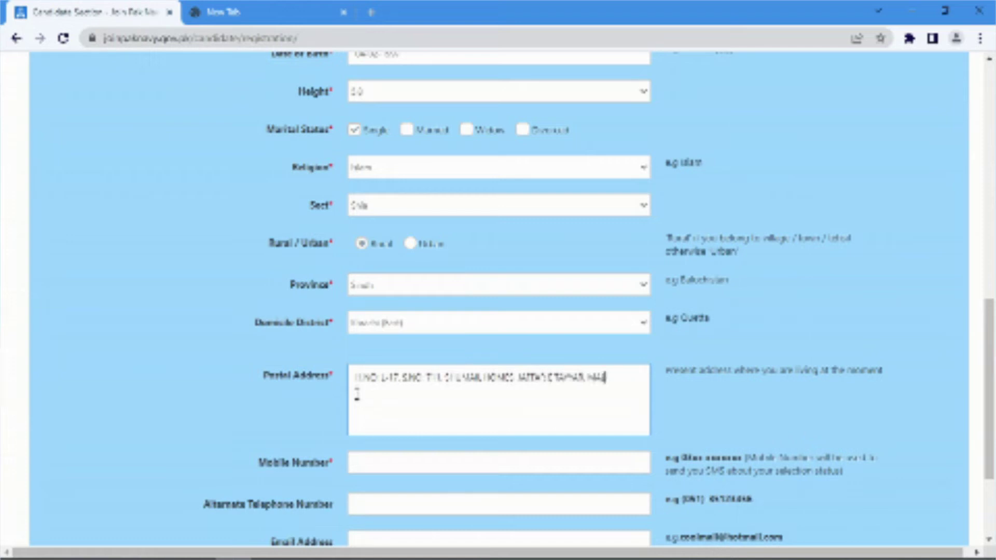
Enter the candidate's postal address and mobile number
click(356, 461)
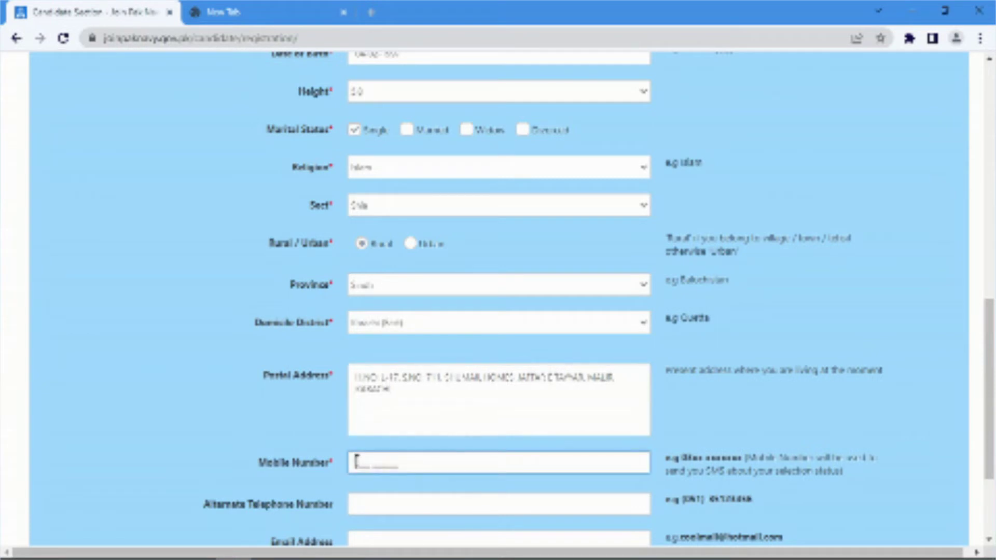
key(Tab)
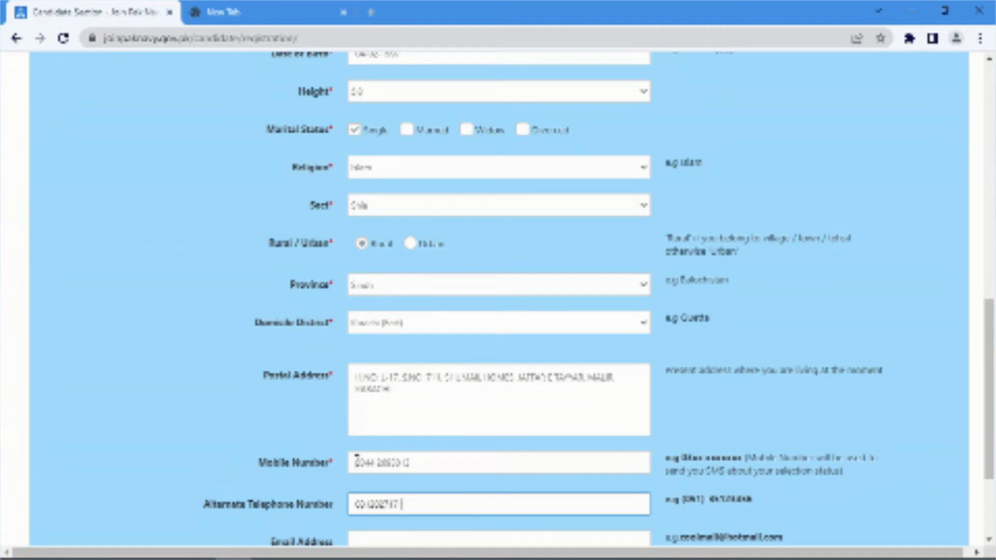
Enter the applicant's e-mail address, select KARACHI as selection centre, and dismiss the alert
scroll(415, 415, down, 3)
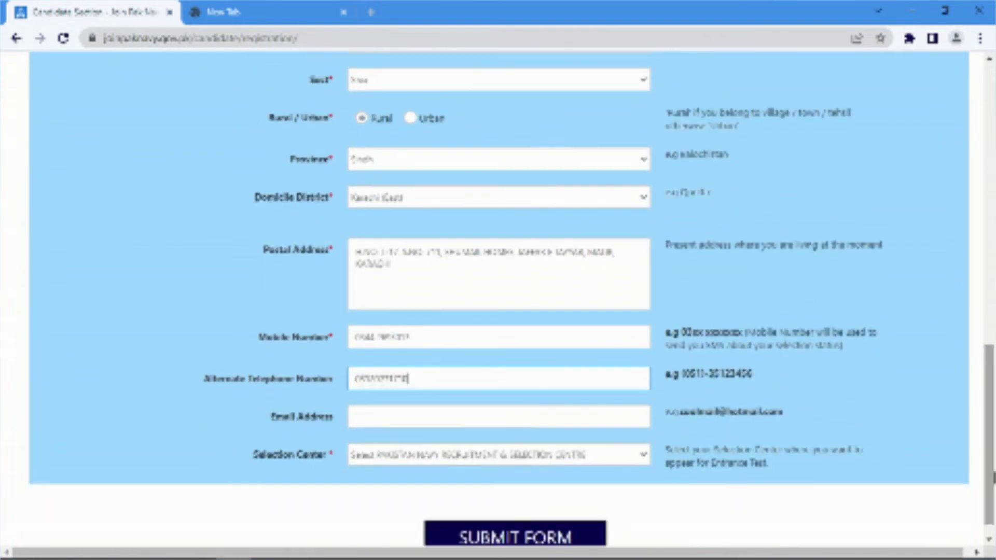
click(415, 416)
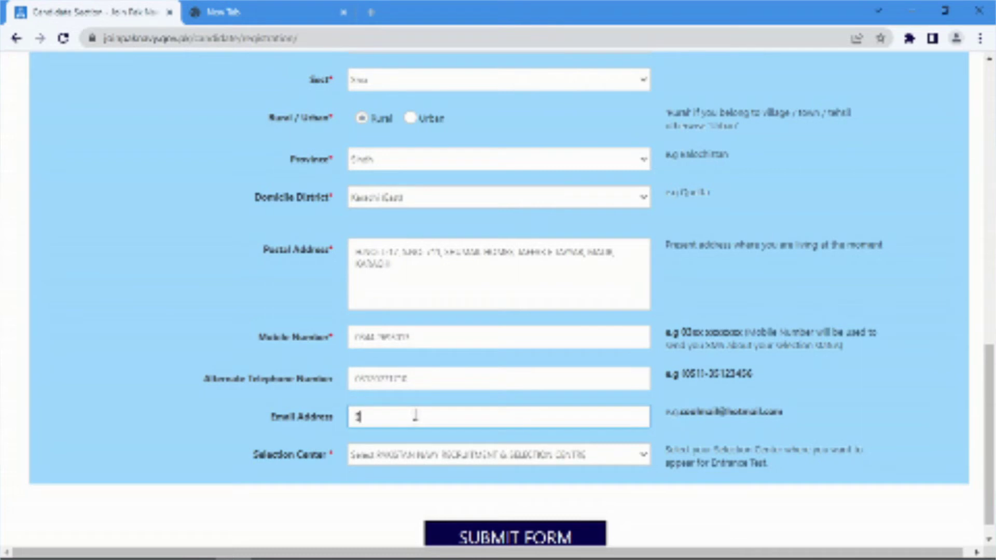
click(430, 454)
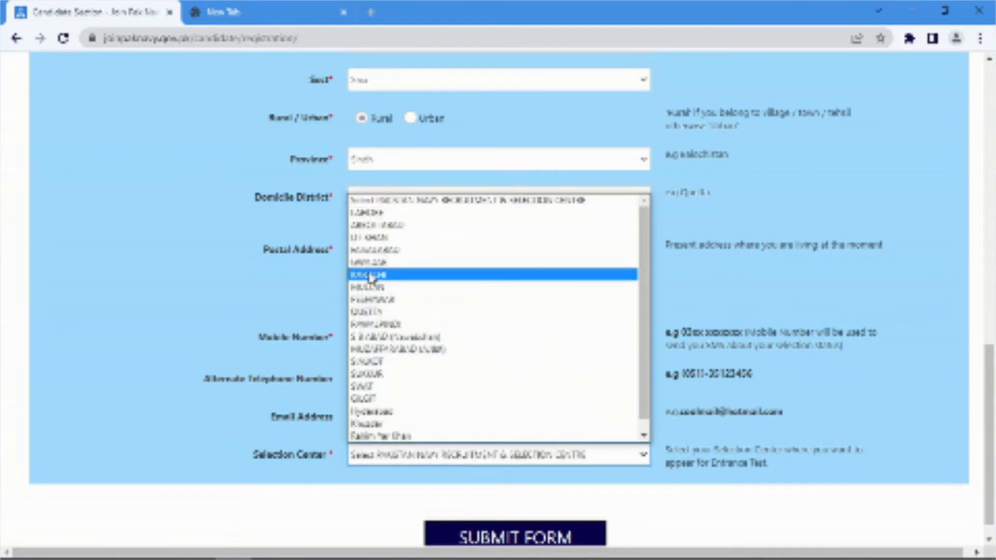
click(382, 274)
click(625, 136)
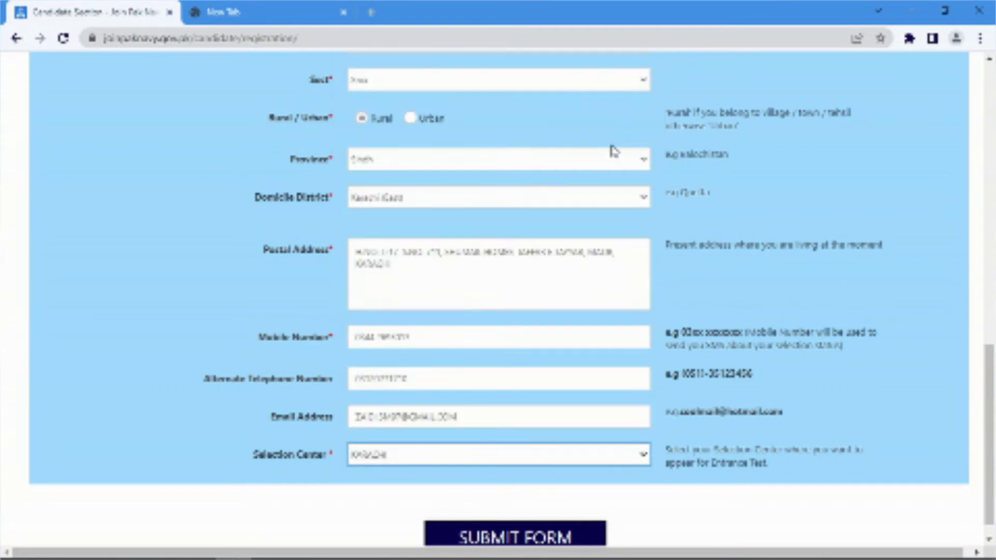
scroll(988, 493, down, 1)
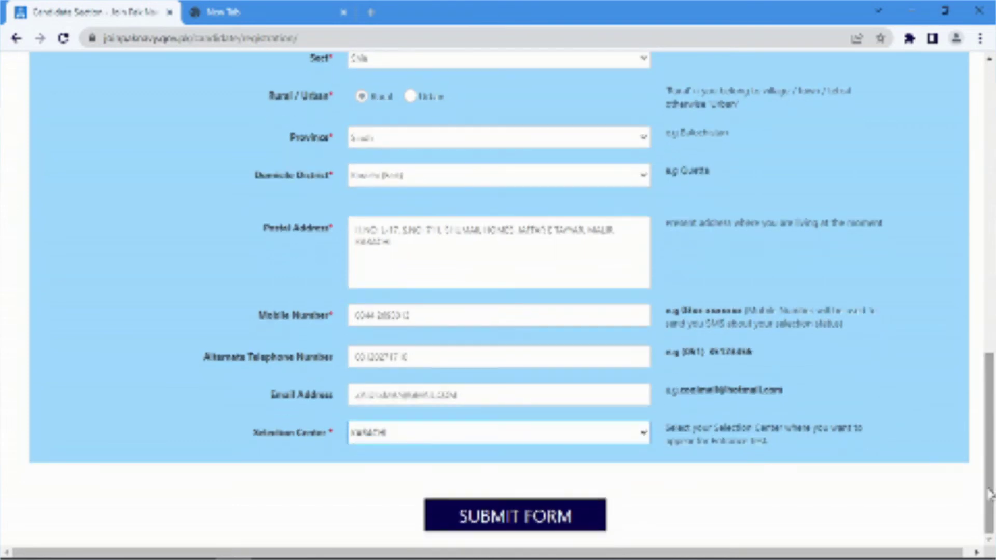
Submit the registration form, review the details summary, and confirm it
click(547, 516)
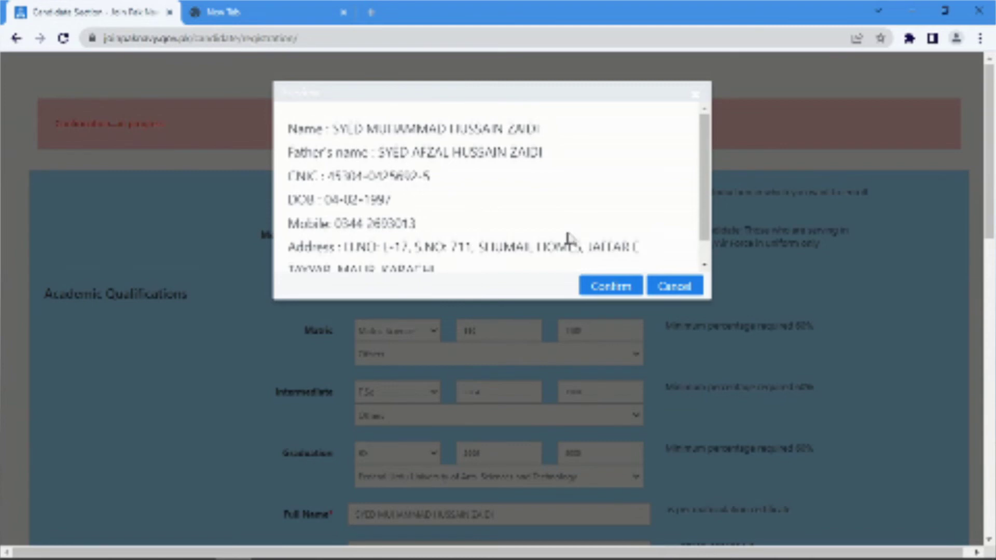
scroll(689, 222, down, 1)
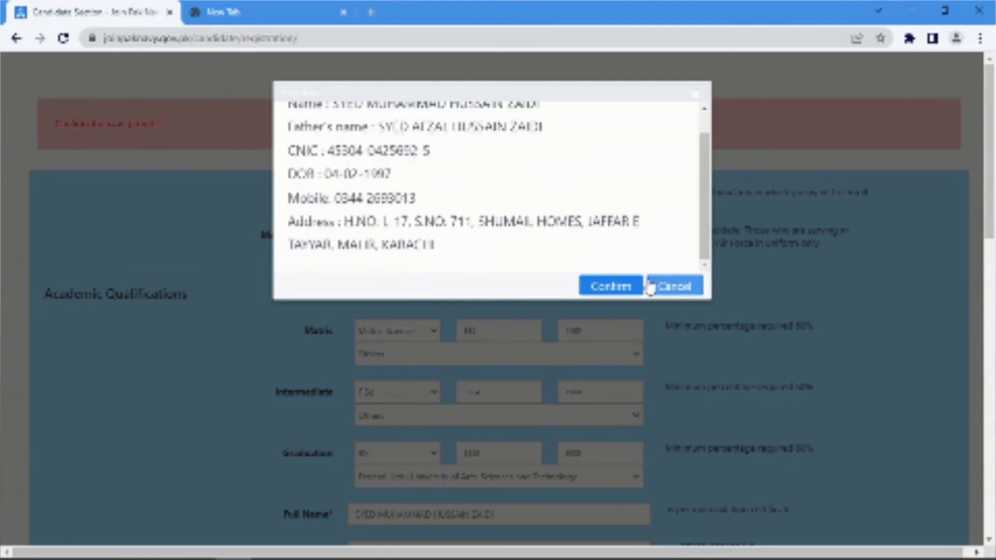
click(628, 289)
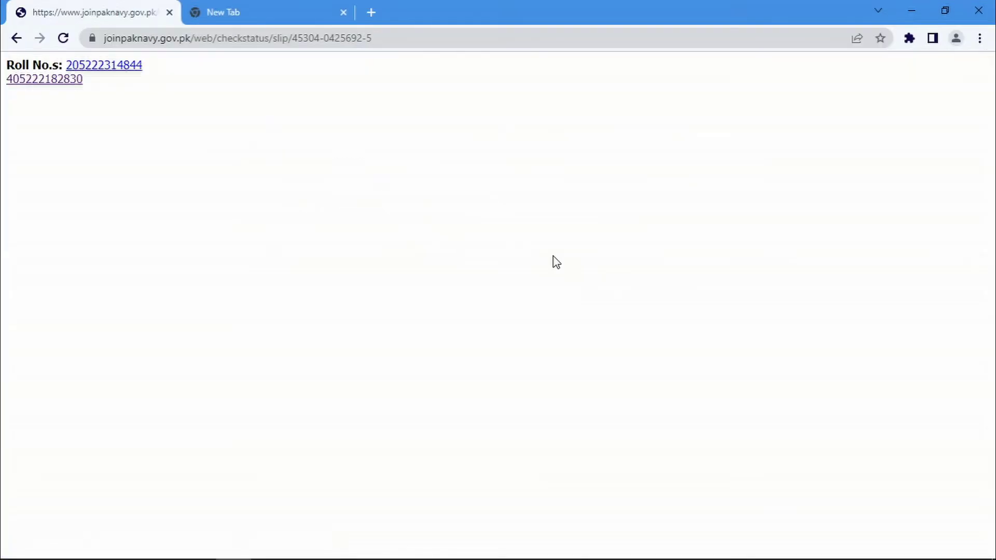
Open the first roll number's Operation Branch registration slip and bring up its print preview
click(112, 71)
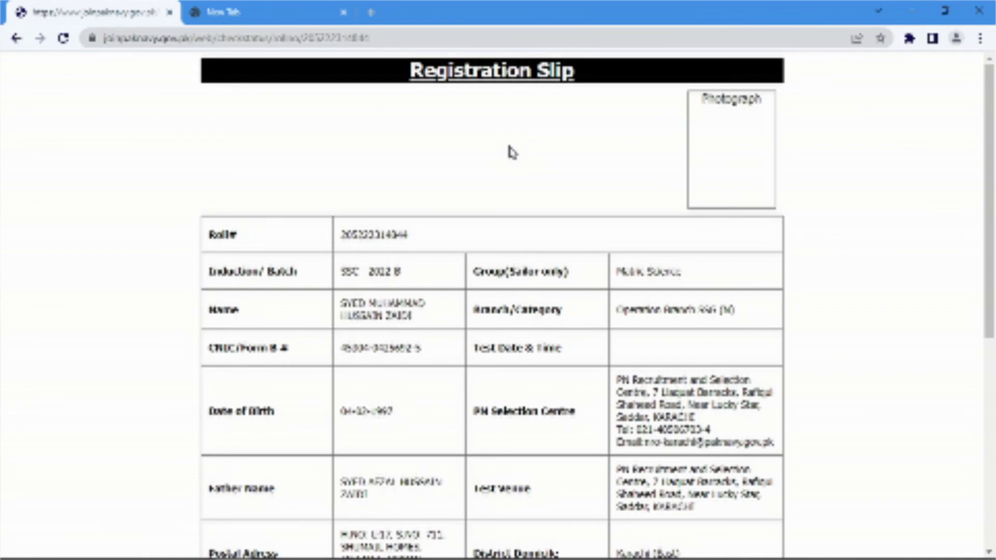
drag(979, 181, 970, 512)
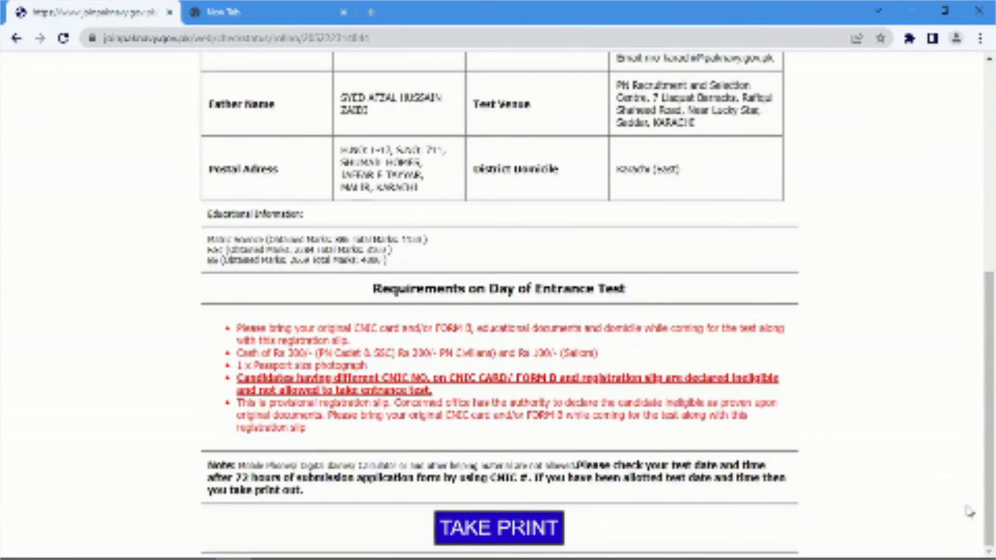
click(551, 529)
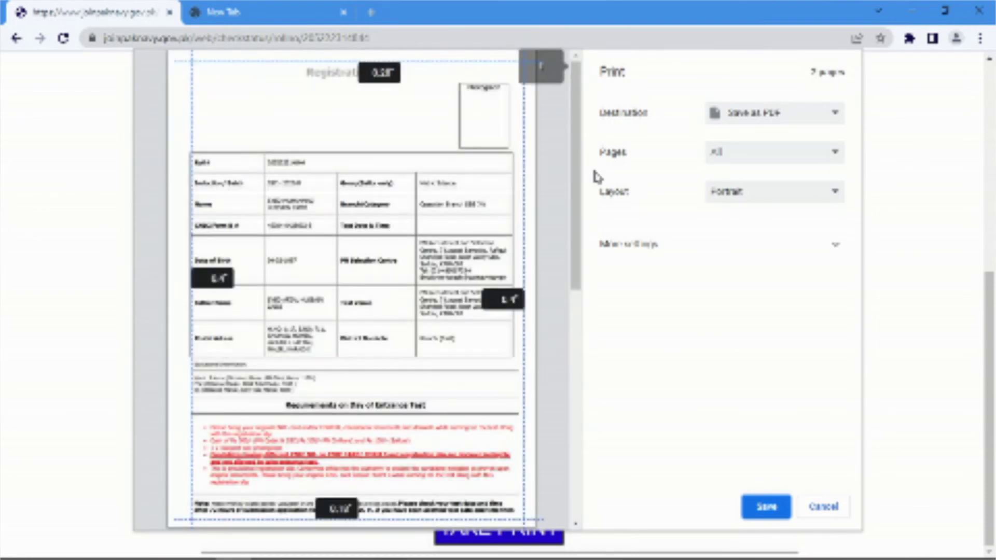
Save only page 1 of the registration slip as a PDF using a custom page range
drag(584, 182, 589, 151)
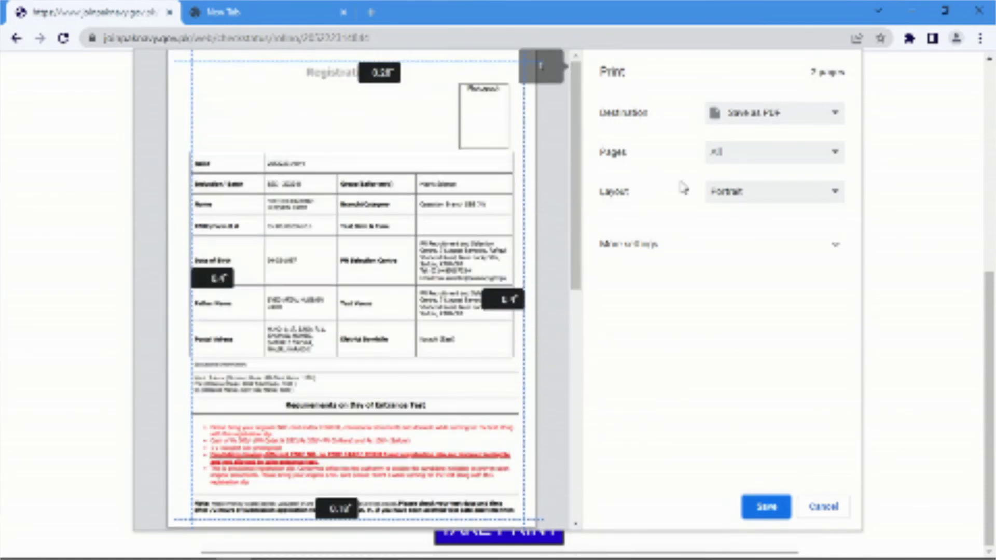
click(716, 159)
click(728, 206)
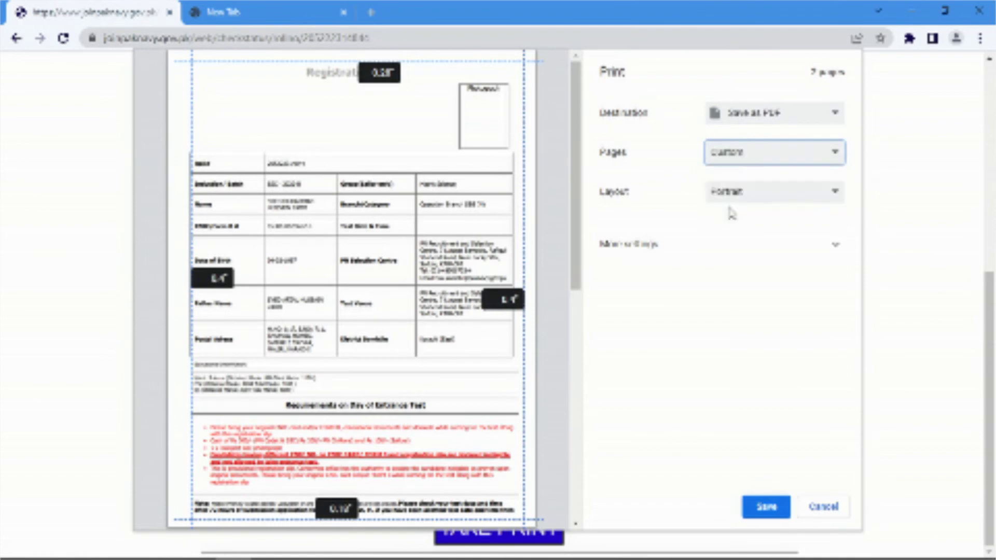
text(1)
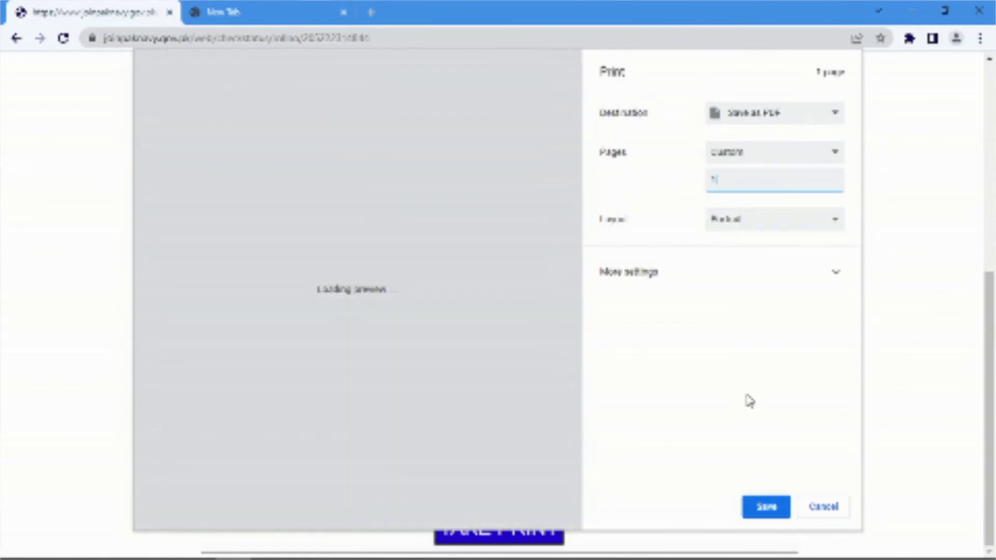
click(765, 507)
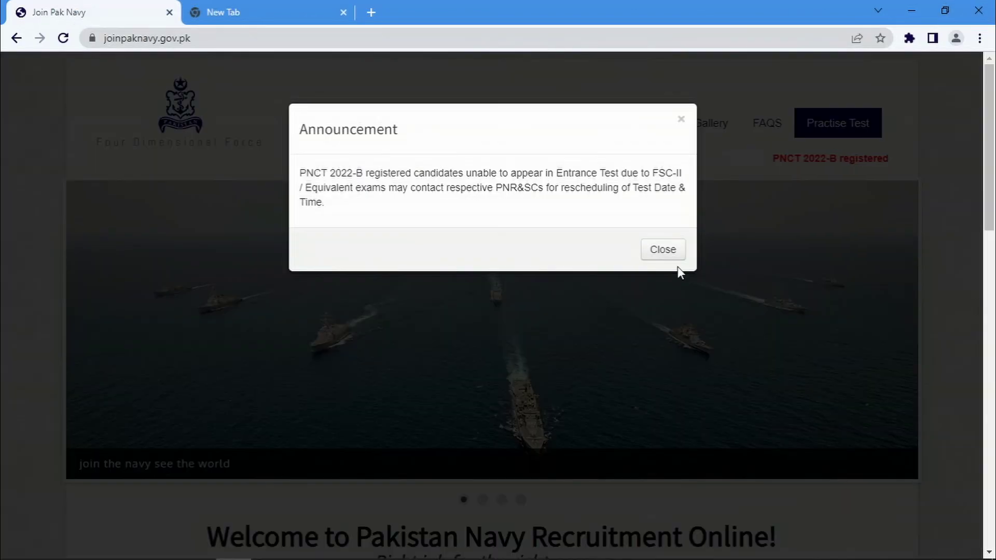
Dismiss the home page announcement and go to the Registration Slip lookup page
click(664, 255)
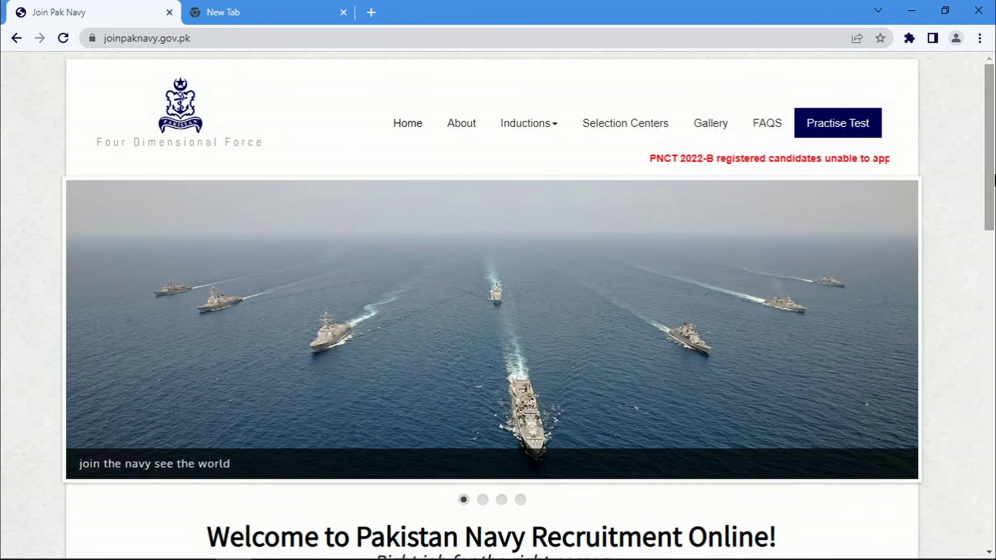
scroll(994, 283, down, 6)
scroll(994, 282, down, 4)
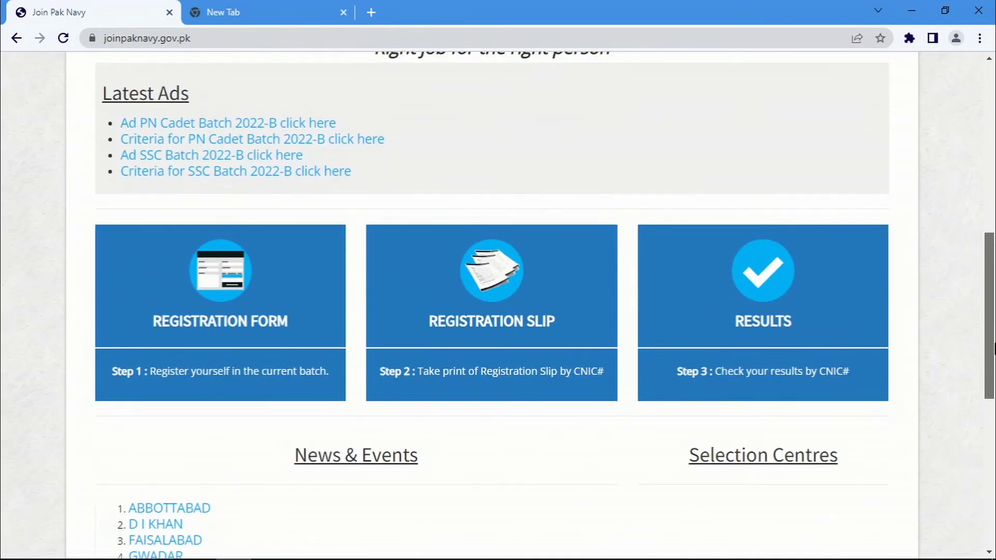
click(480, 275)
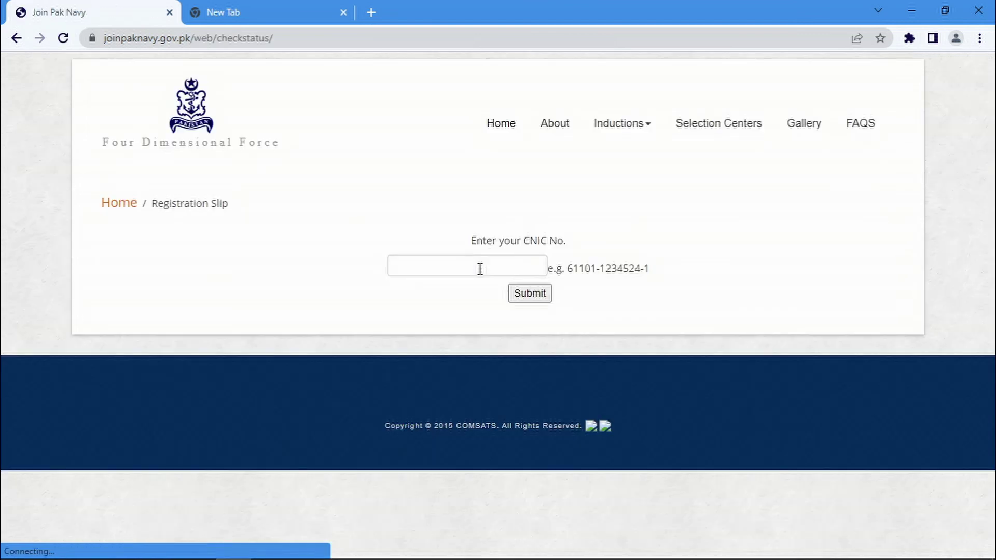
Enter the applicant's CNIC number from the saved suggestion and look up the registration
click(480, 269)
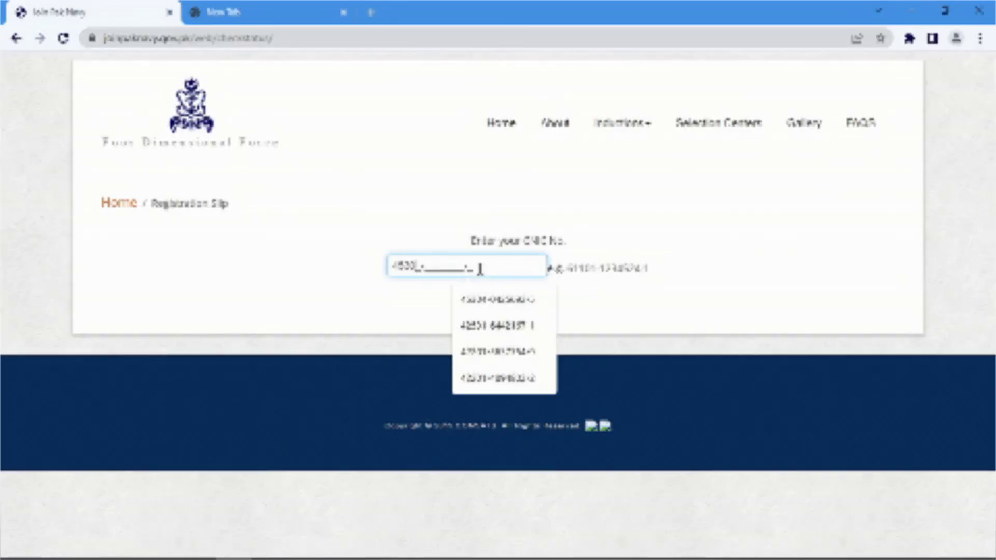
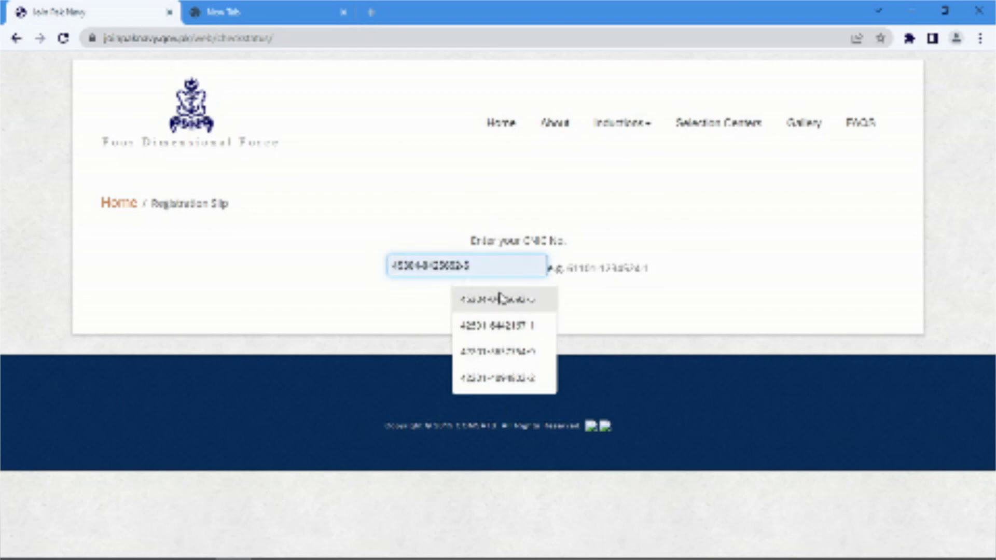
click(501, 299)
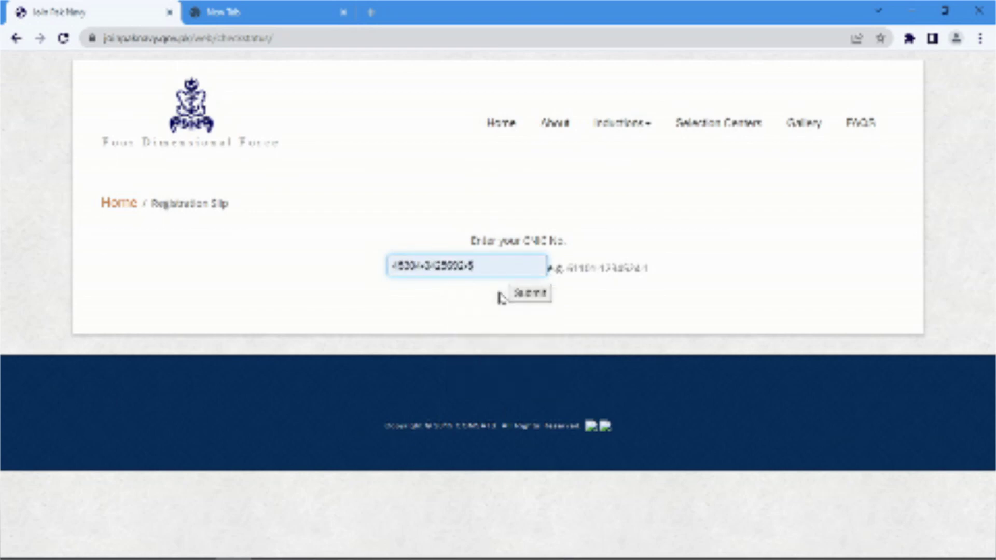
click(529, 294)
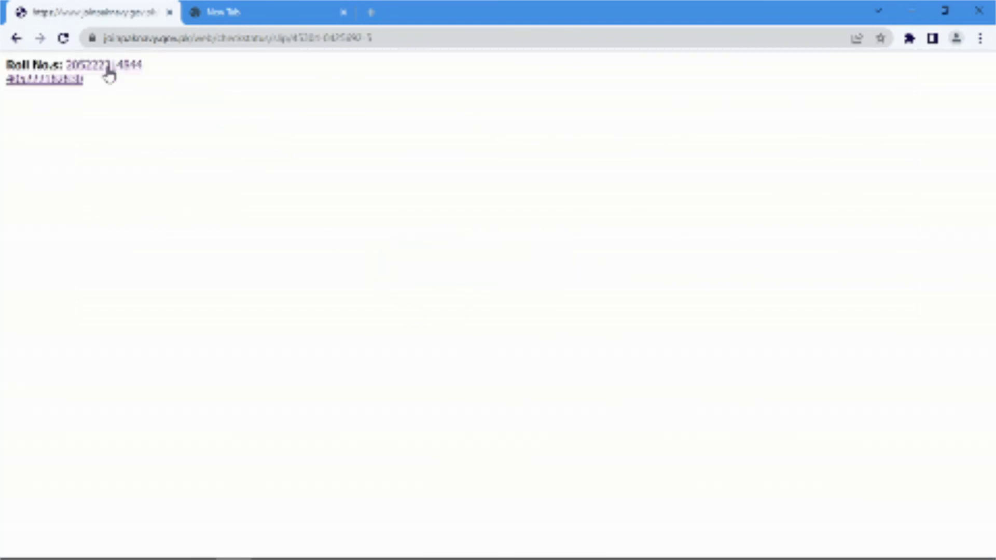
Reopen the registration slip for the first roll number listed
click(108, 69)
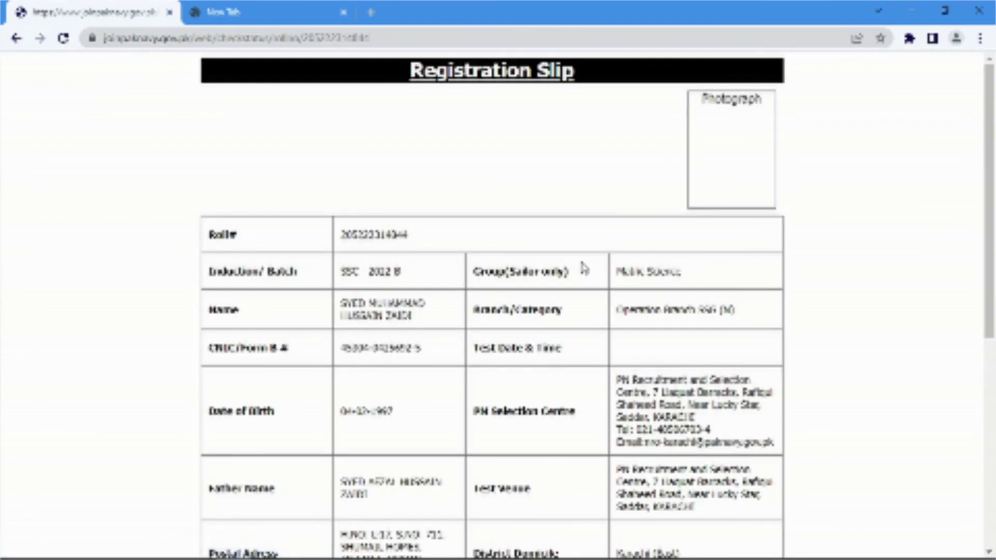
drag(990, 234, 912, 149)
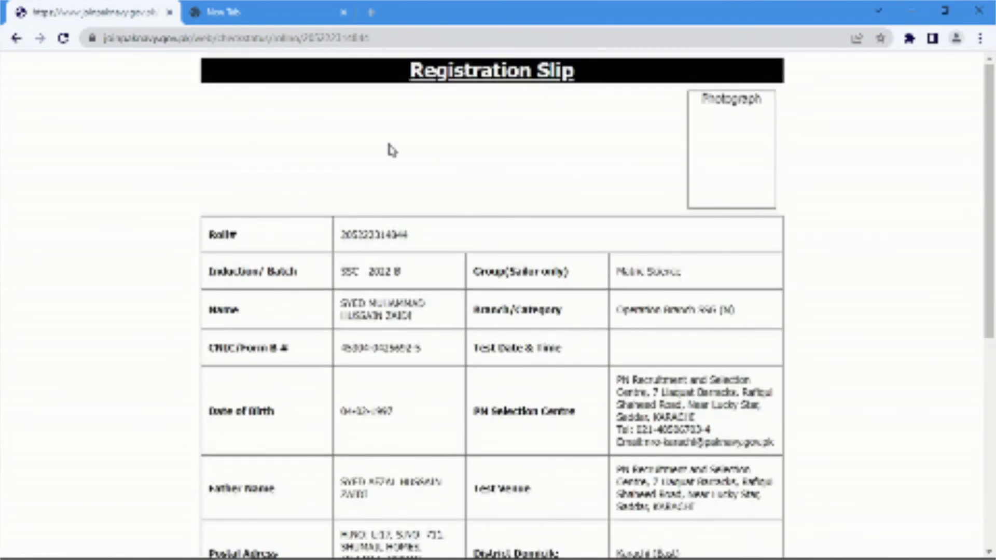